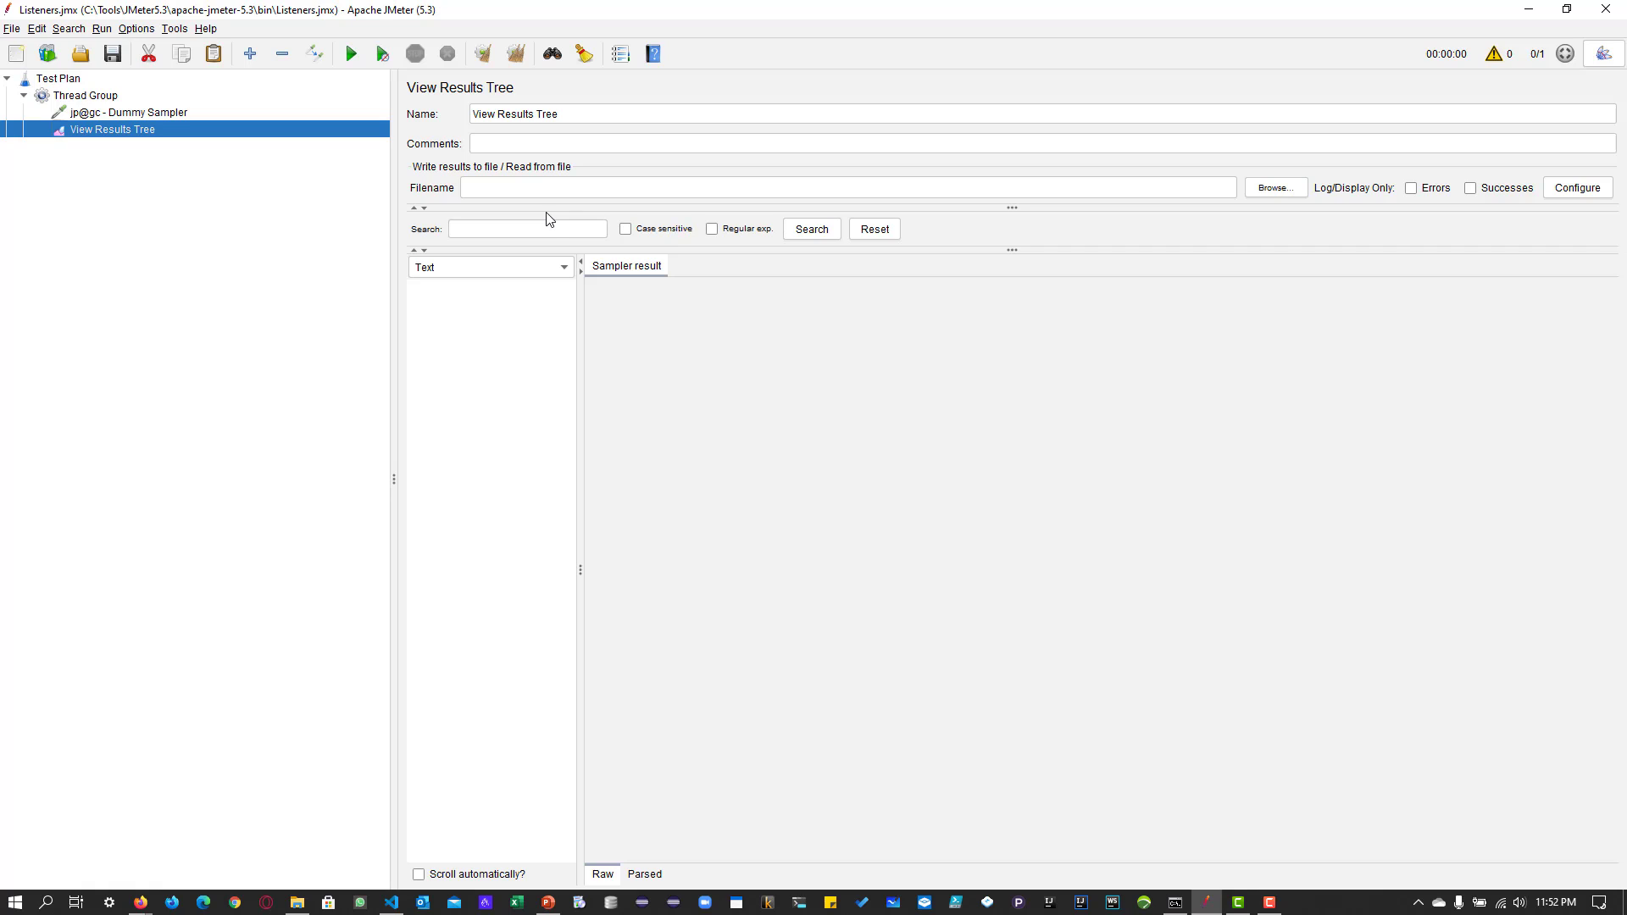
Set the View Results Tree output file to run10.jtl and review its sample result save options.
click(539, 187)
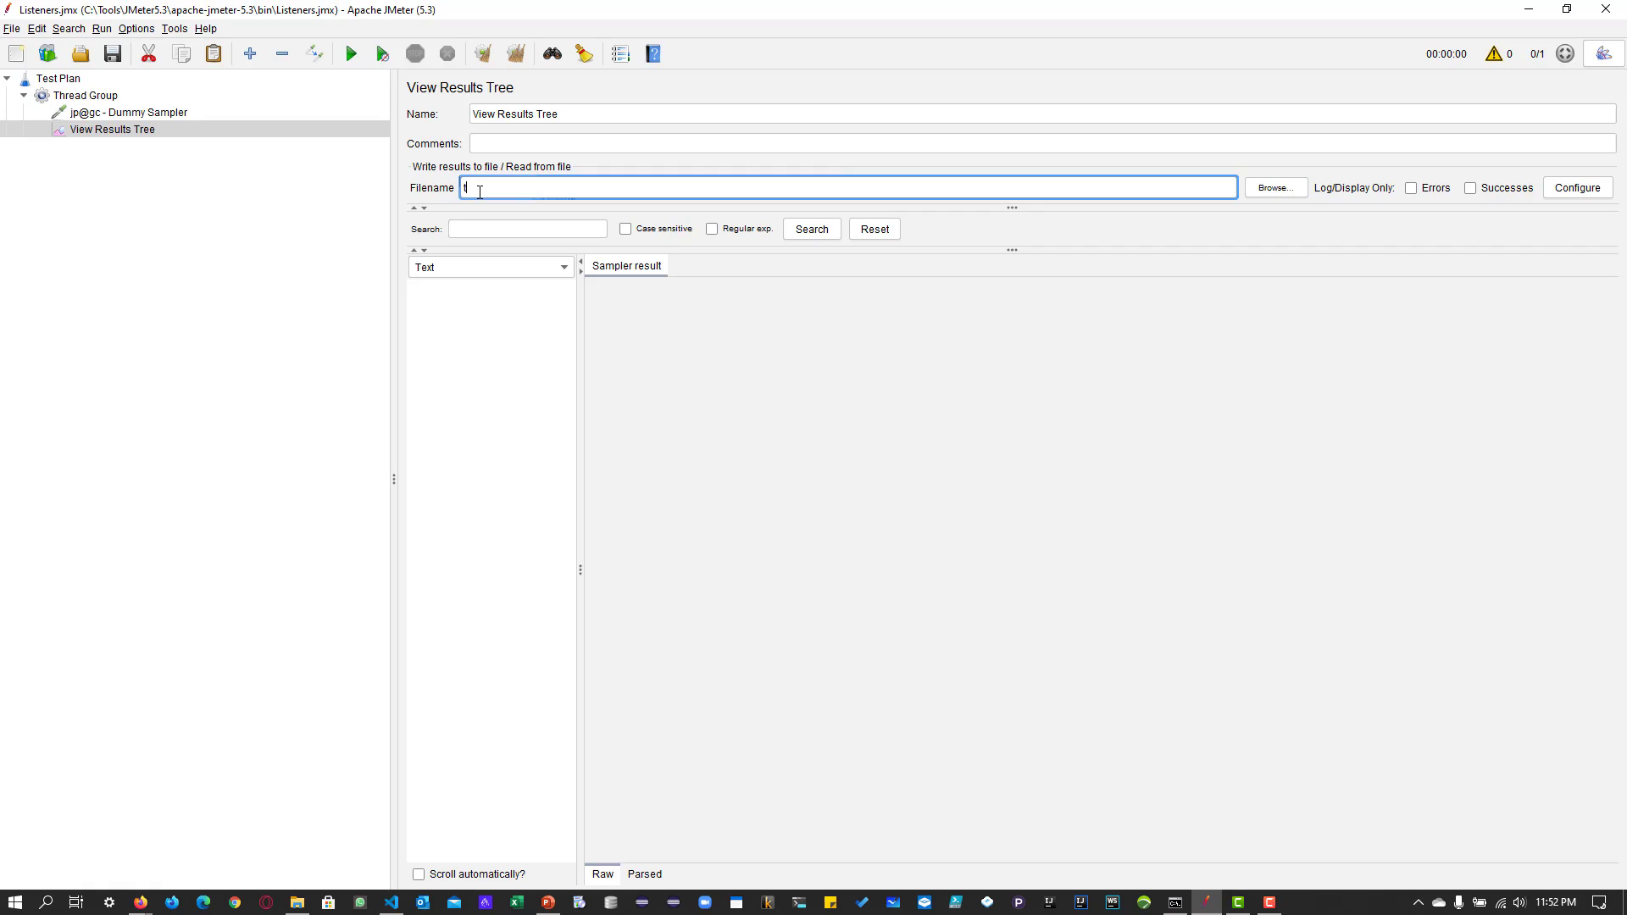
text(run10.jtl)
click(1573, 197)
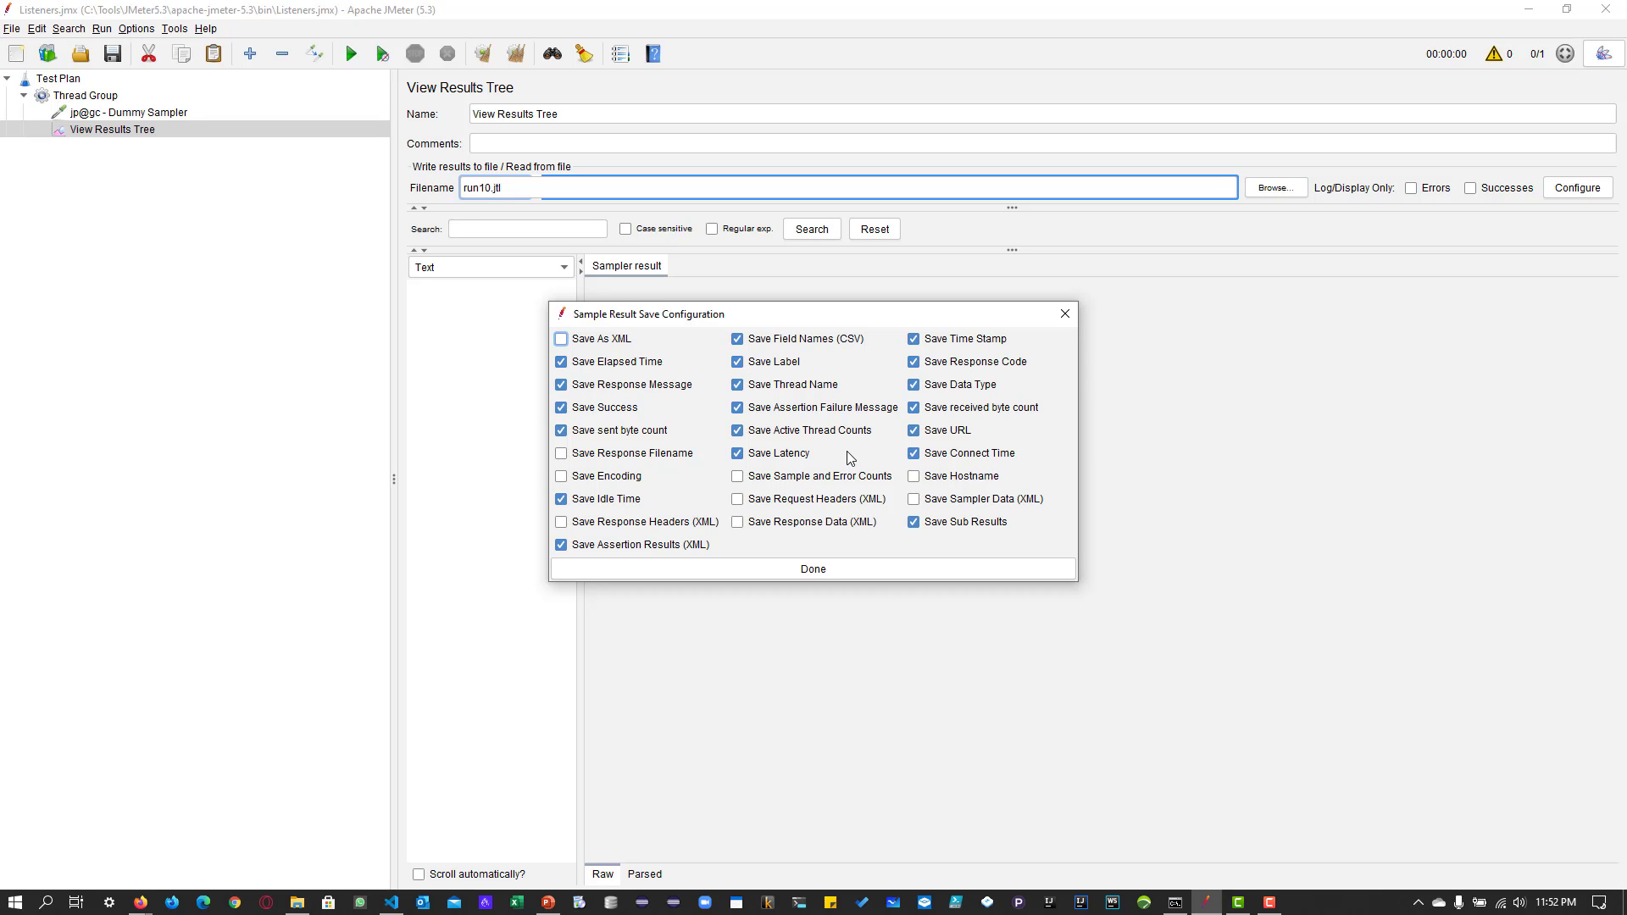
click(841, 562)
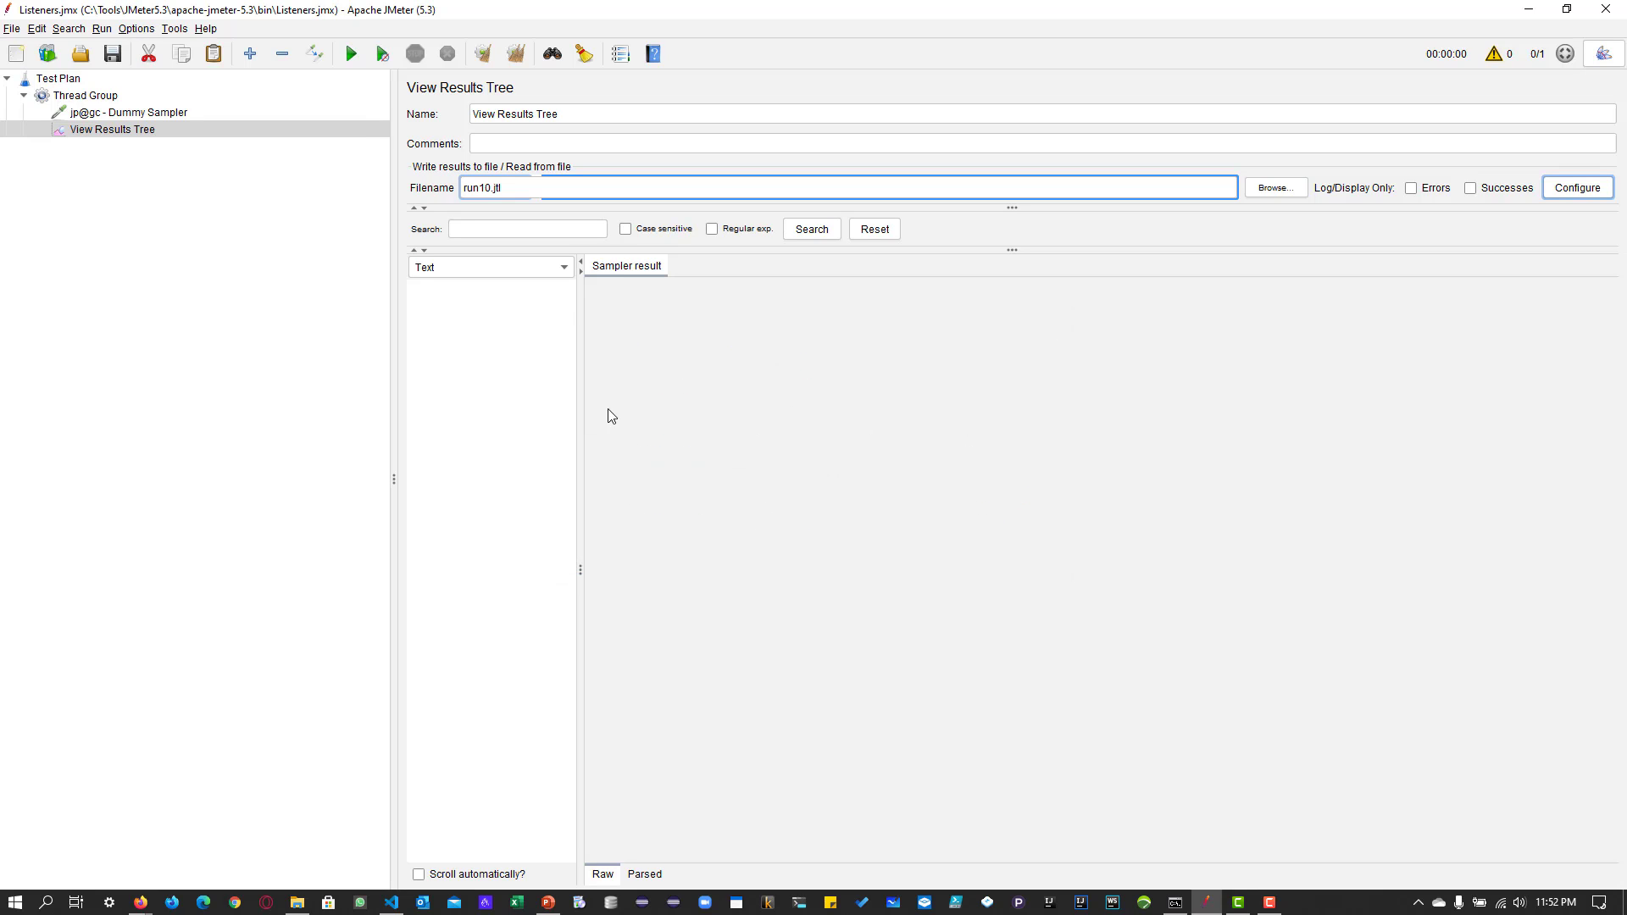
Run the test and open the response data of the Dummy Sampler result.
click(352, 54)
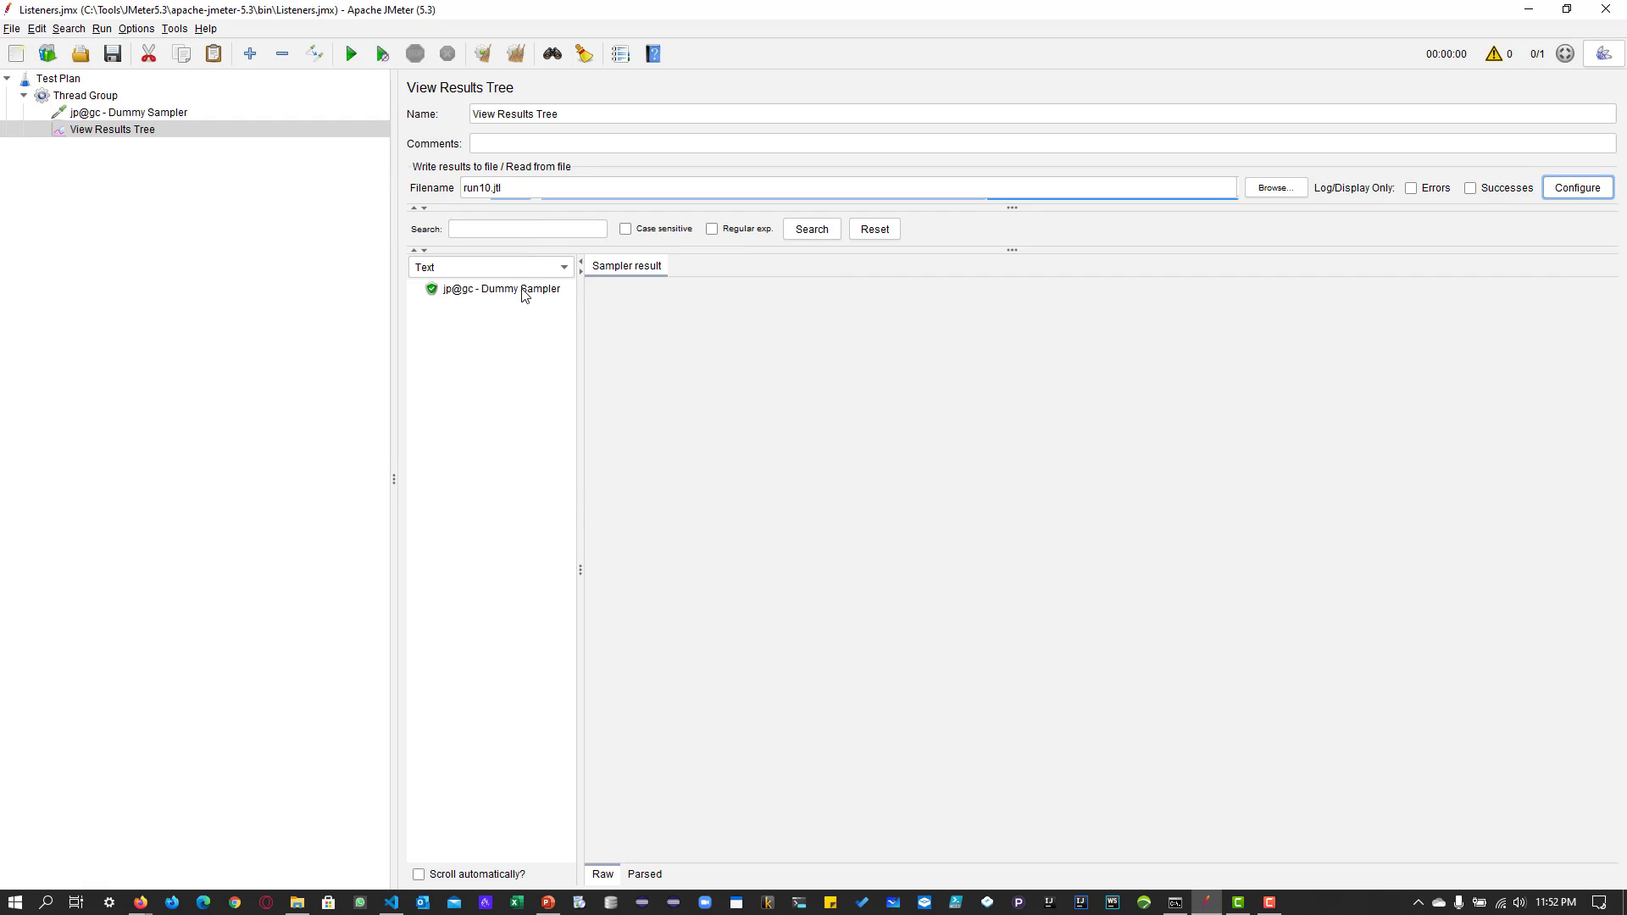
click(508, 288)
click(765, 266)
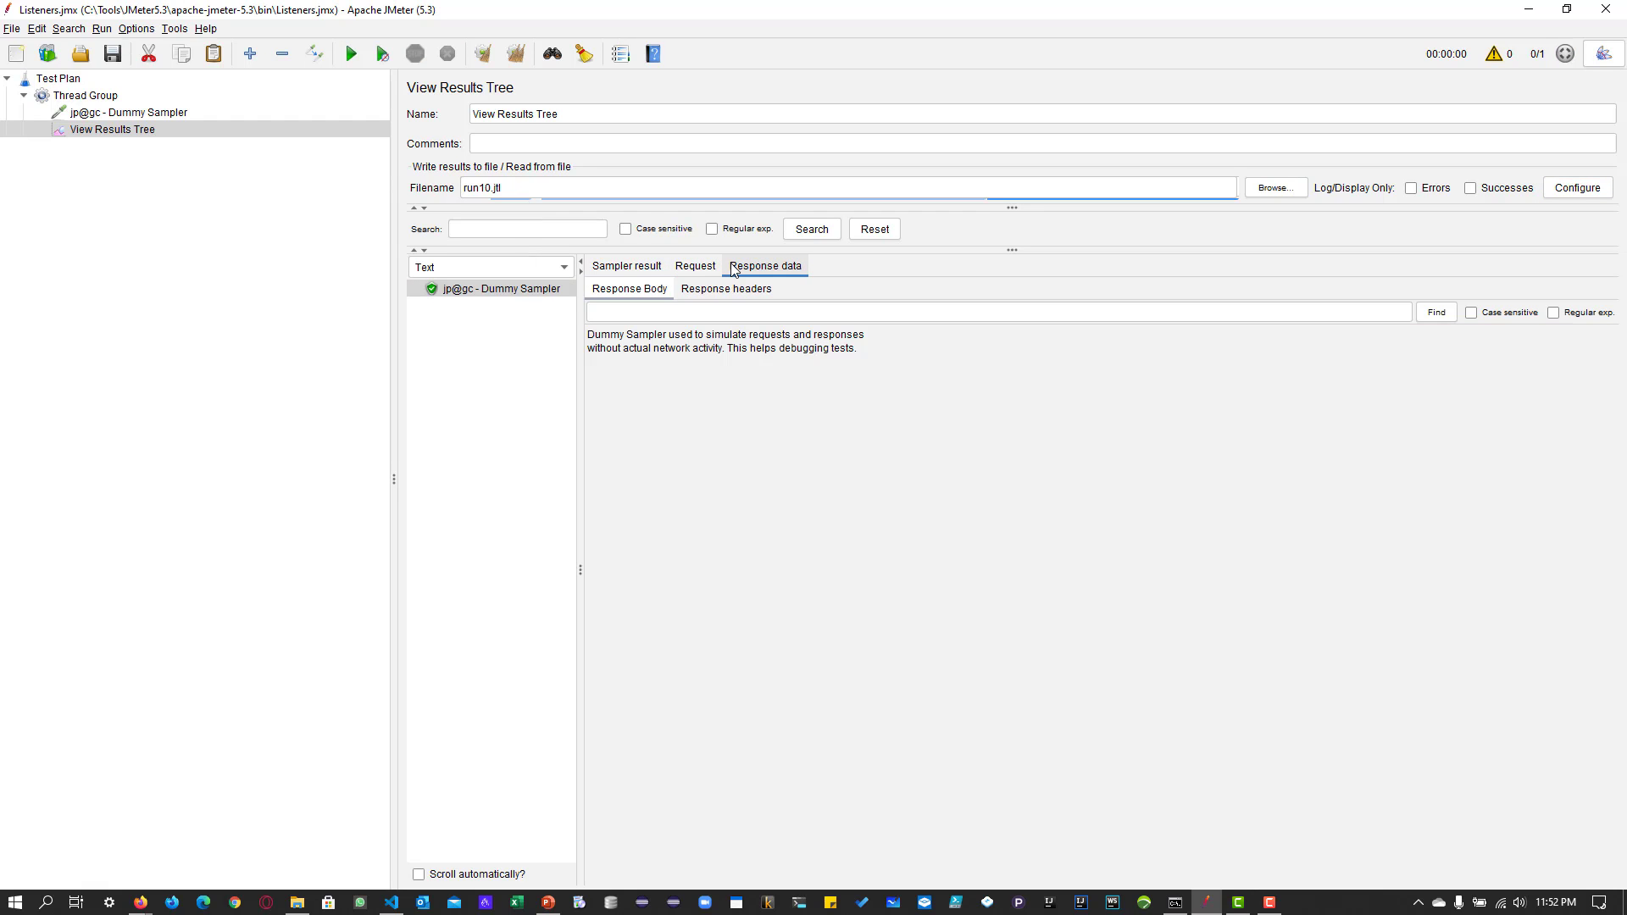
Clear all results, load run10.jtl from the bin folder into View Results Tree, and open the Dummy Sampler's result.
triple_click(589, 190)
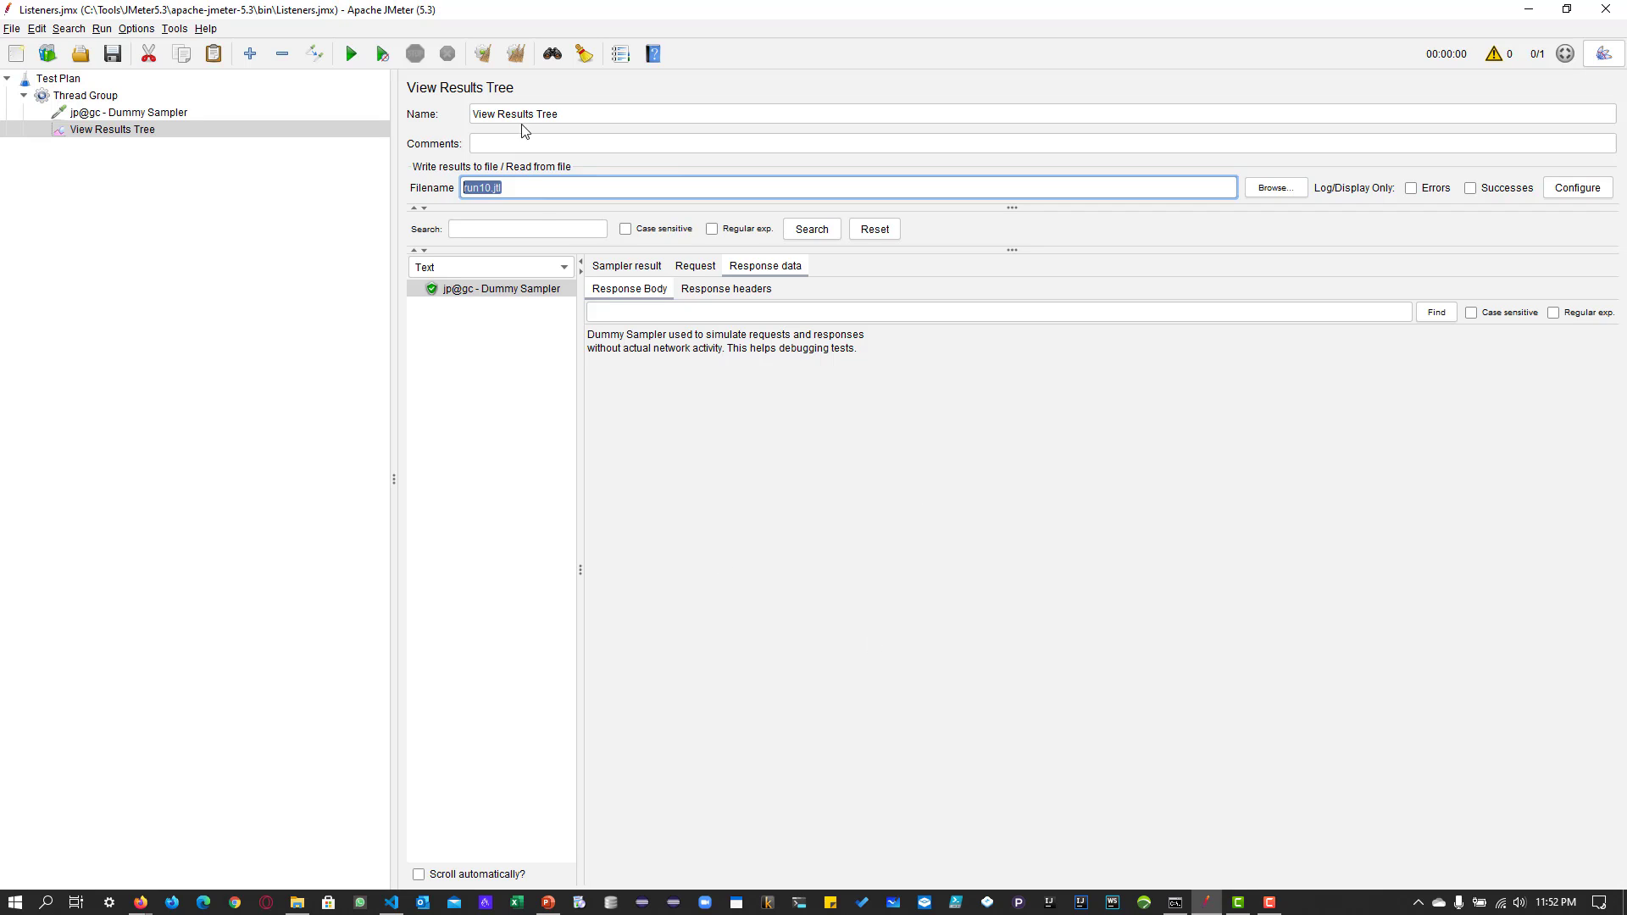
click(515, 53)
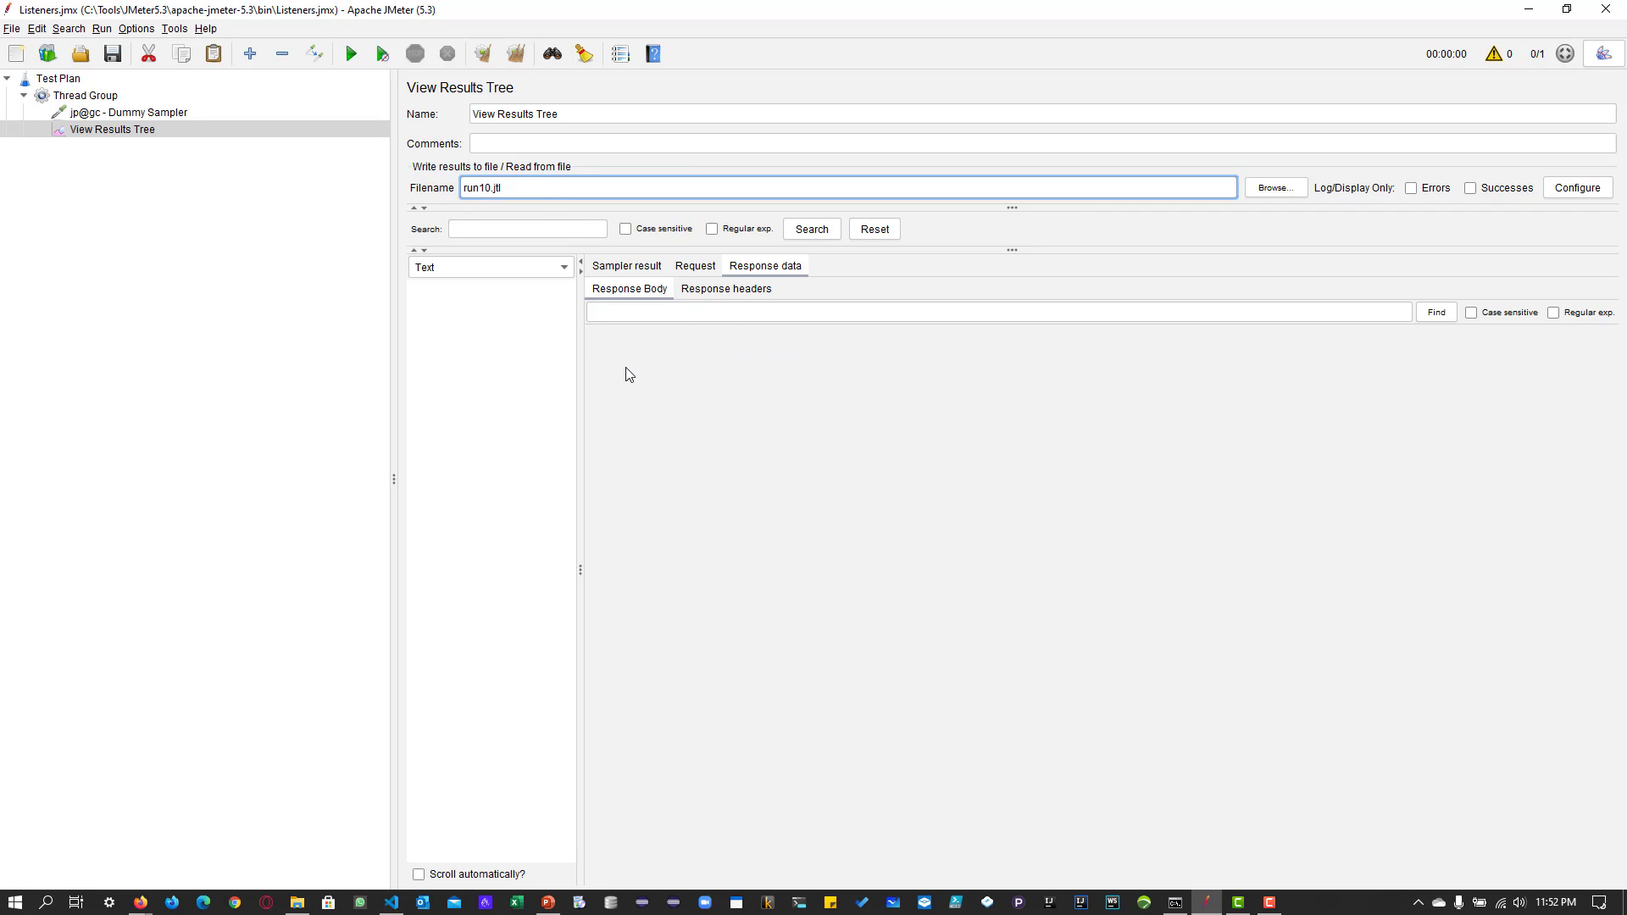
click(1269, 192)
click(662, 468)
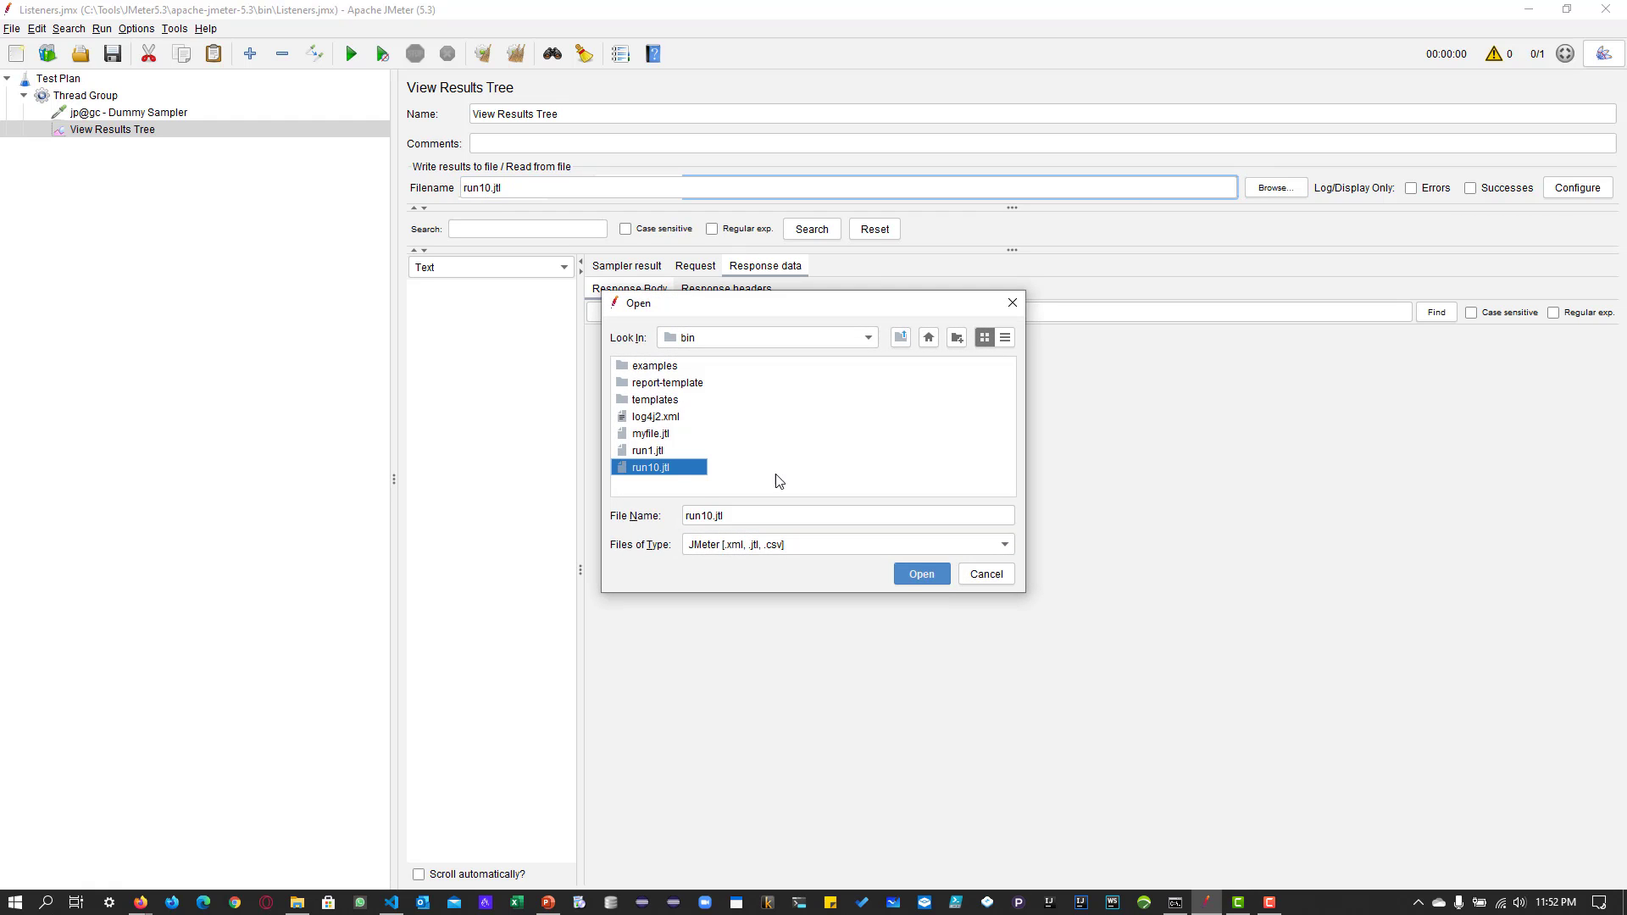
click(903, 576)
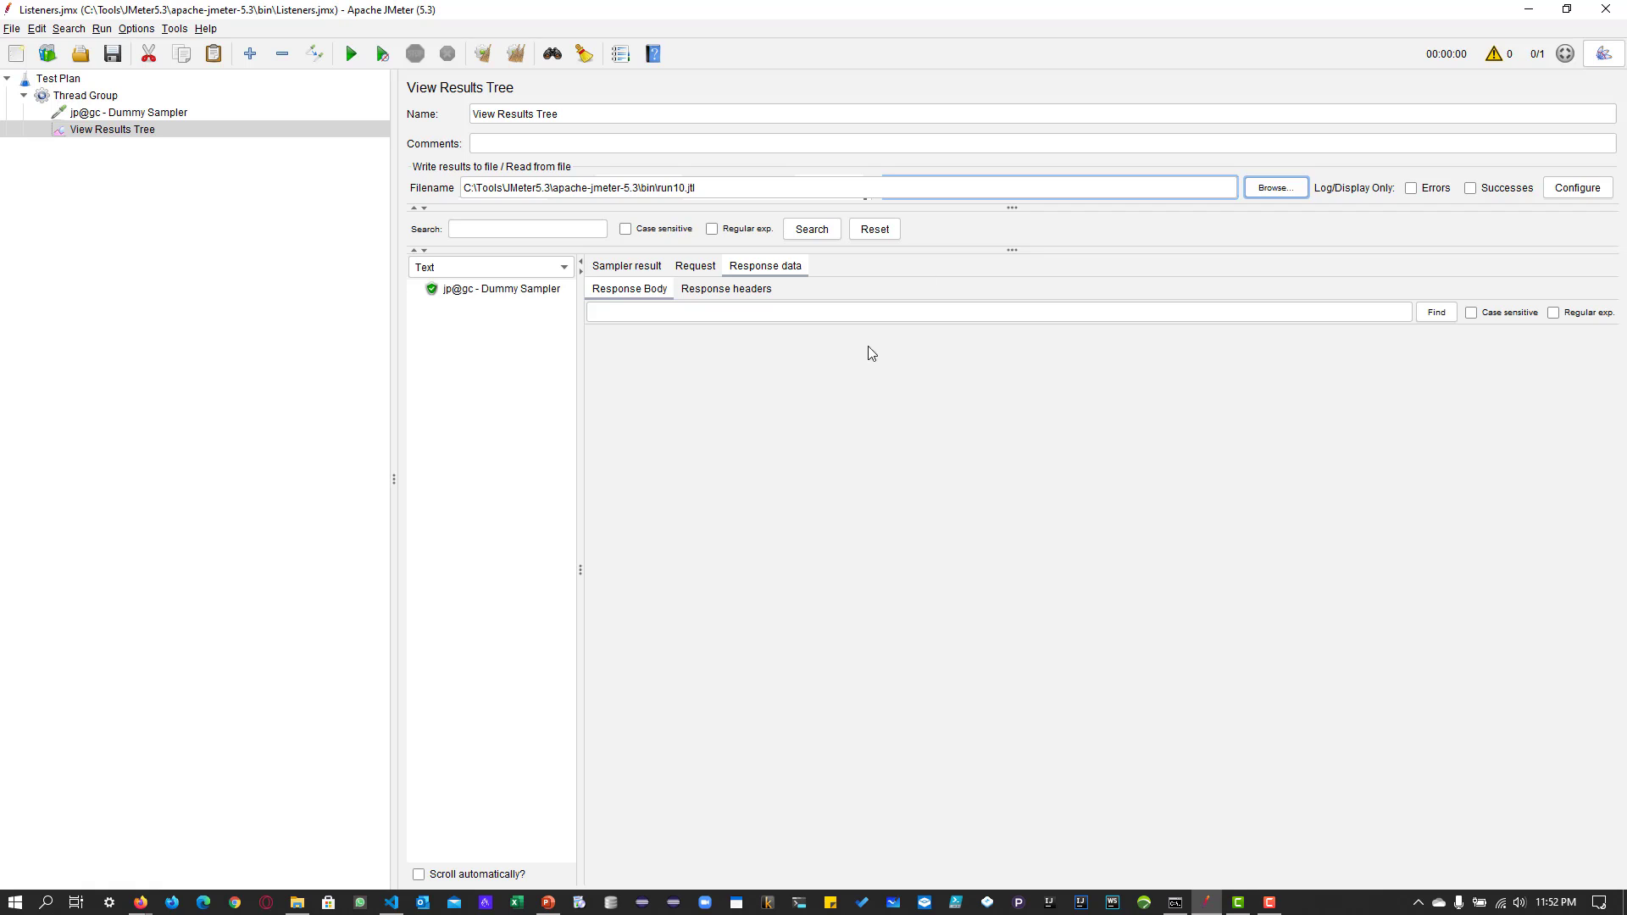
click(535, 290)
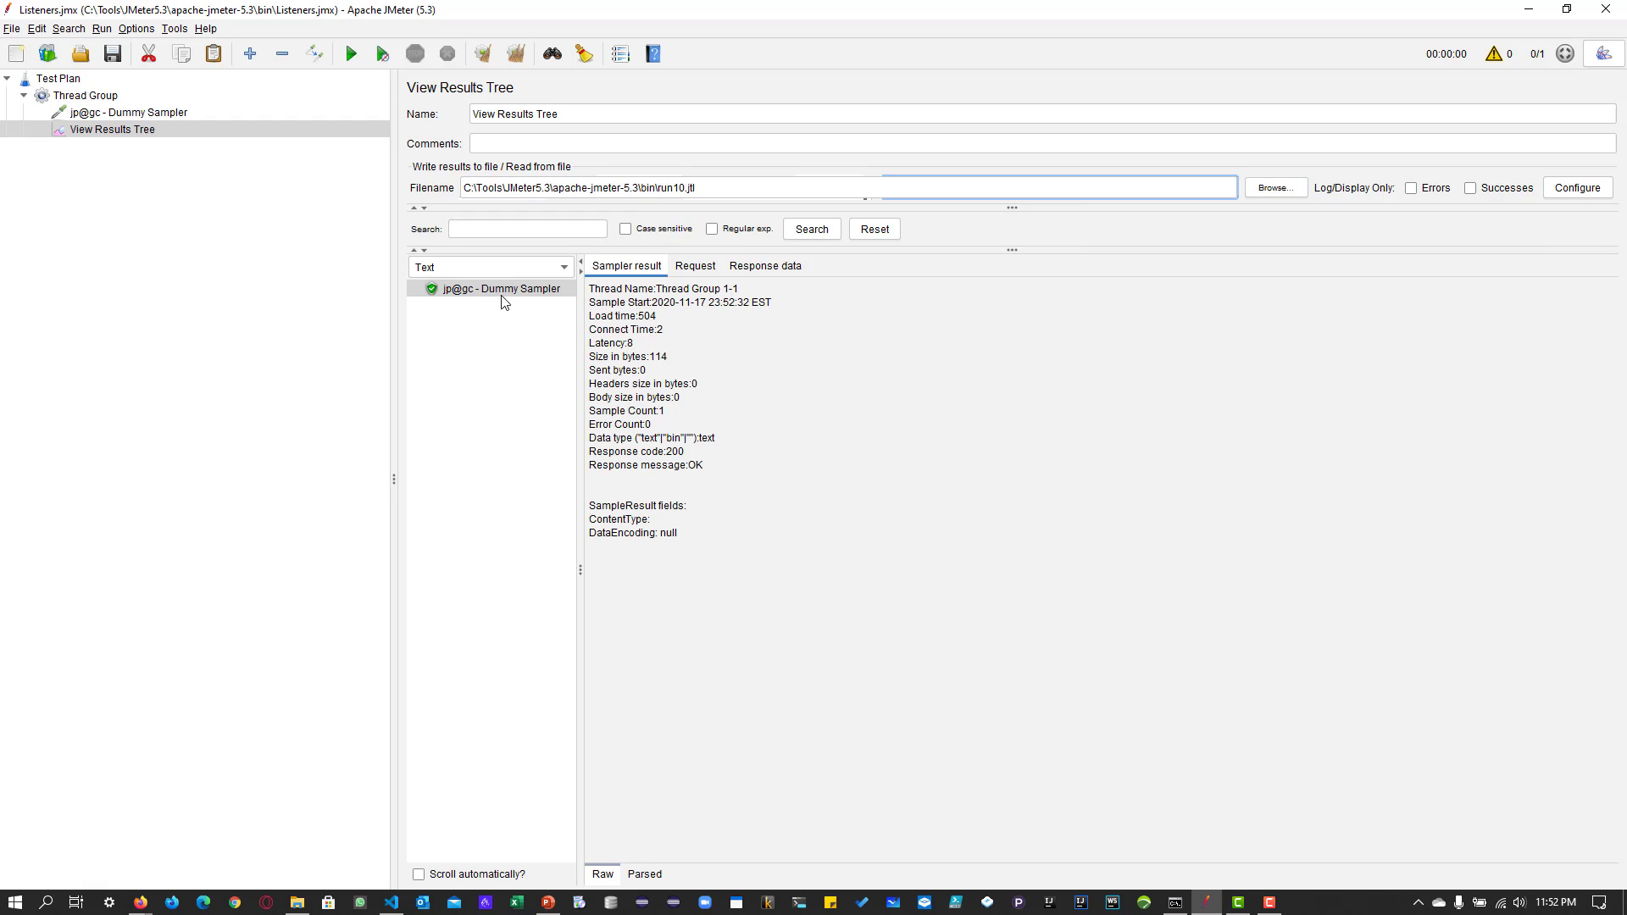
Add an Aggregate Report listener to the Thread Group.
right_click(119, 98)
mouse_move(119, 101)
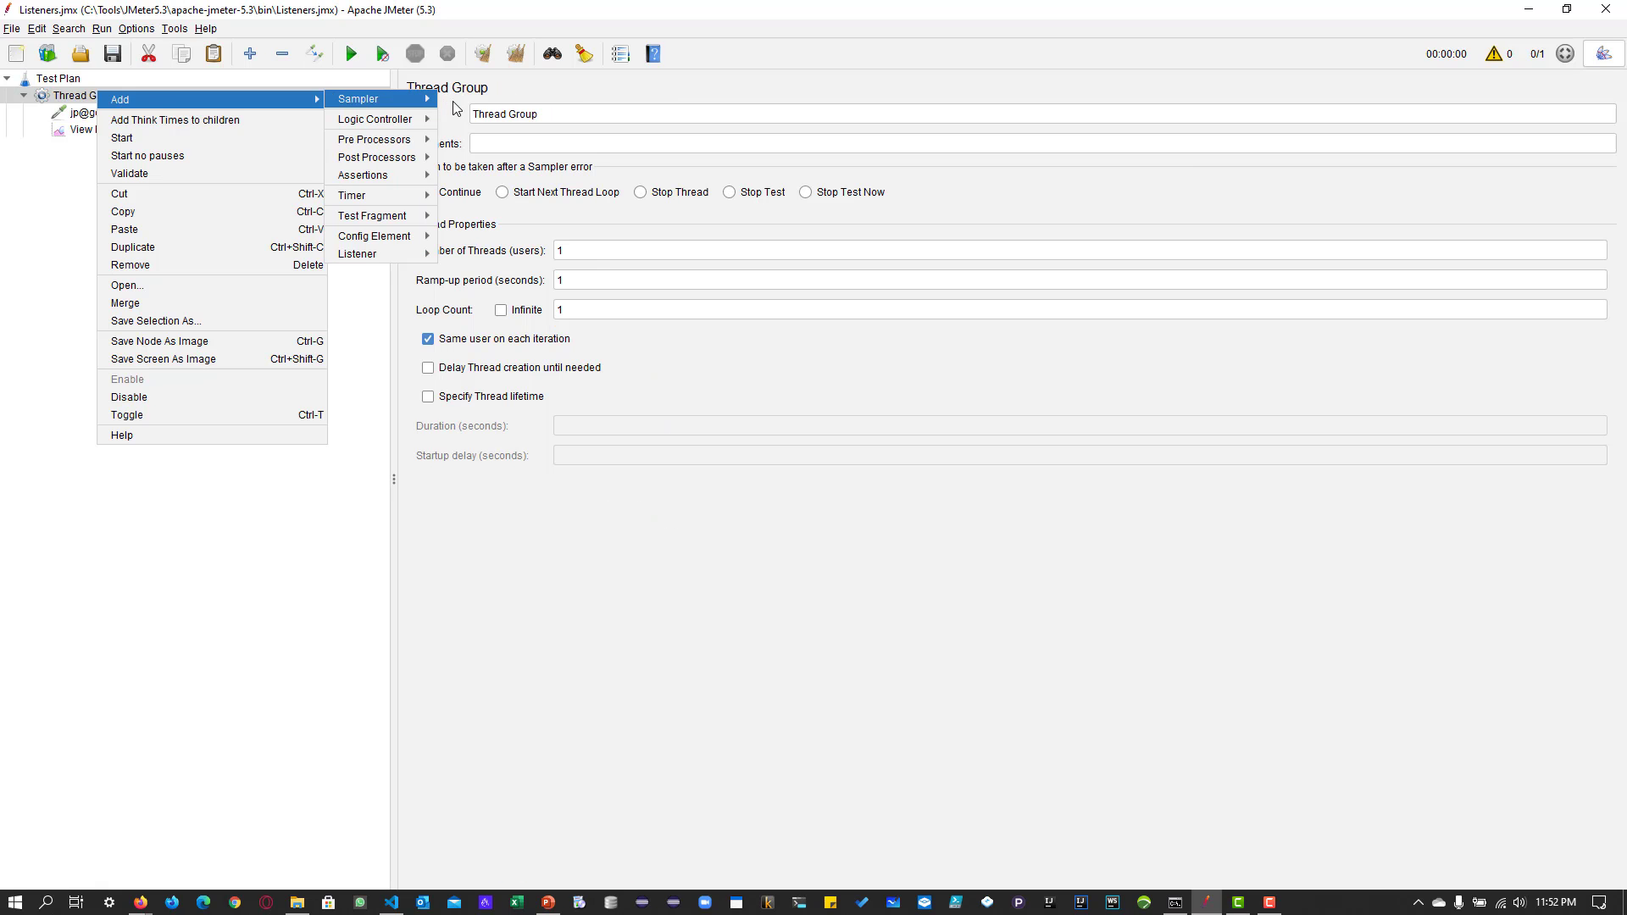
mouse_move(382, 251)
click(501, 288)
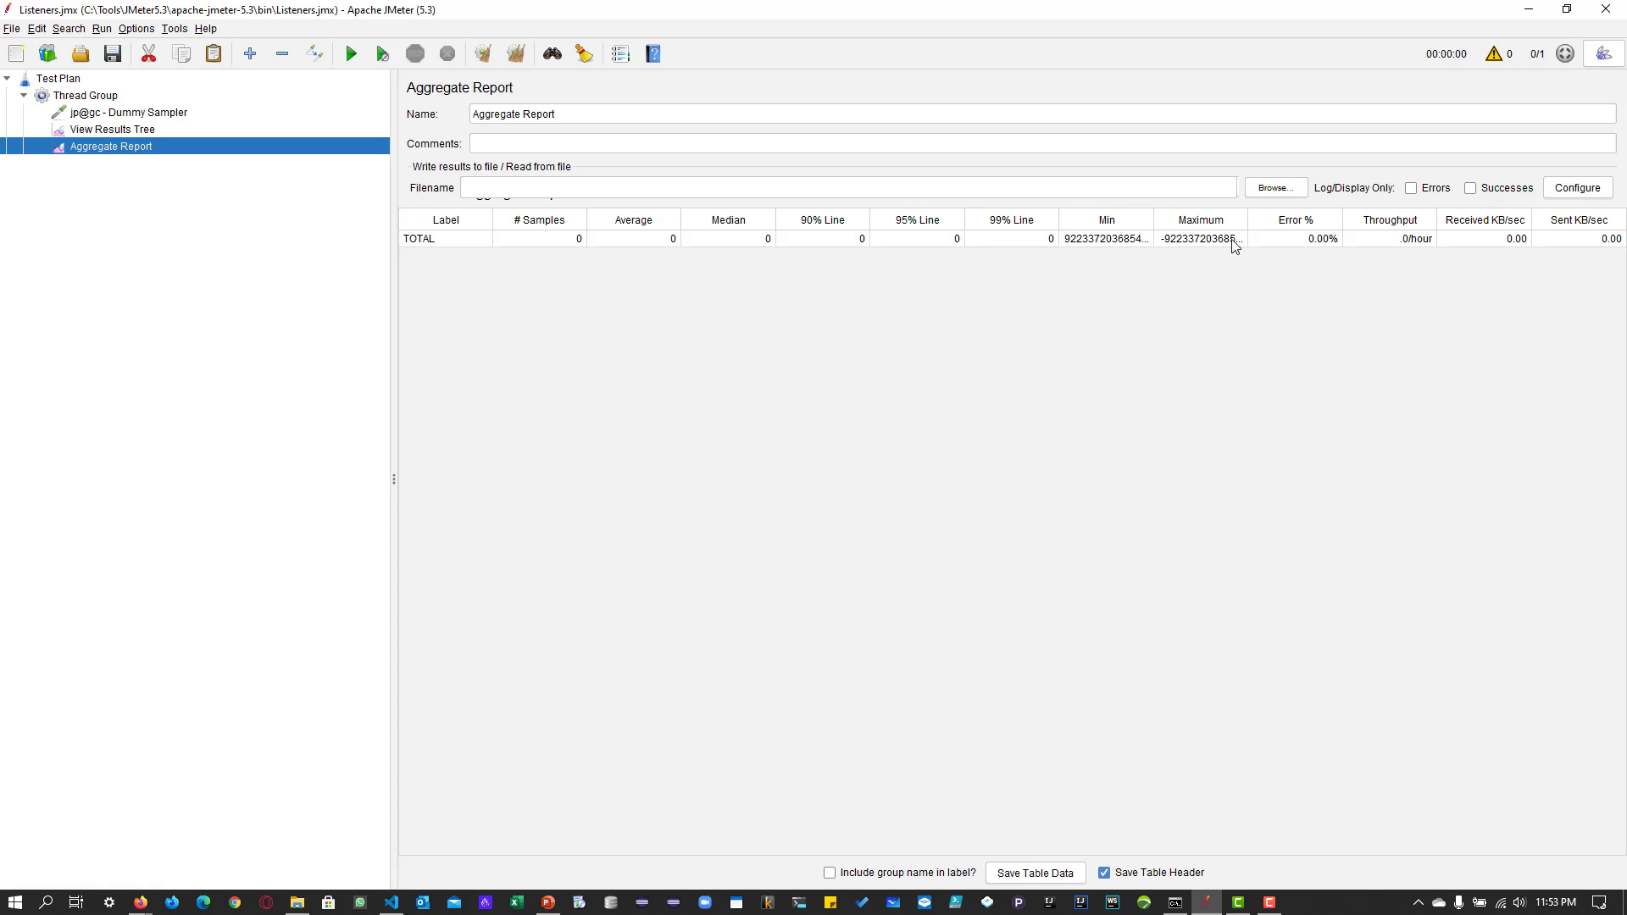
Load run10.jtl from the bin folder into the Aggregate Report and review its sample result save options.
click(1257, 189)
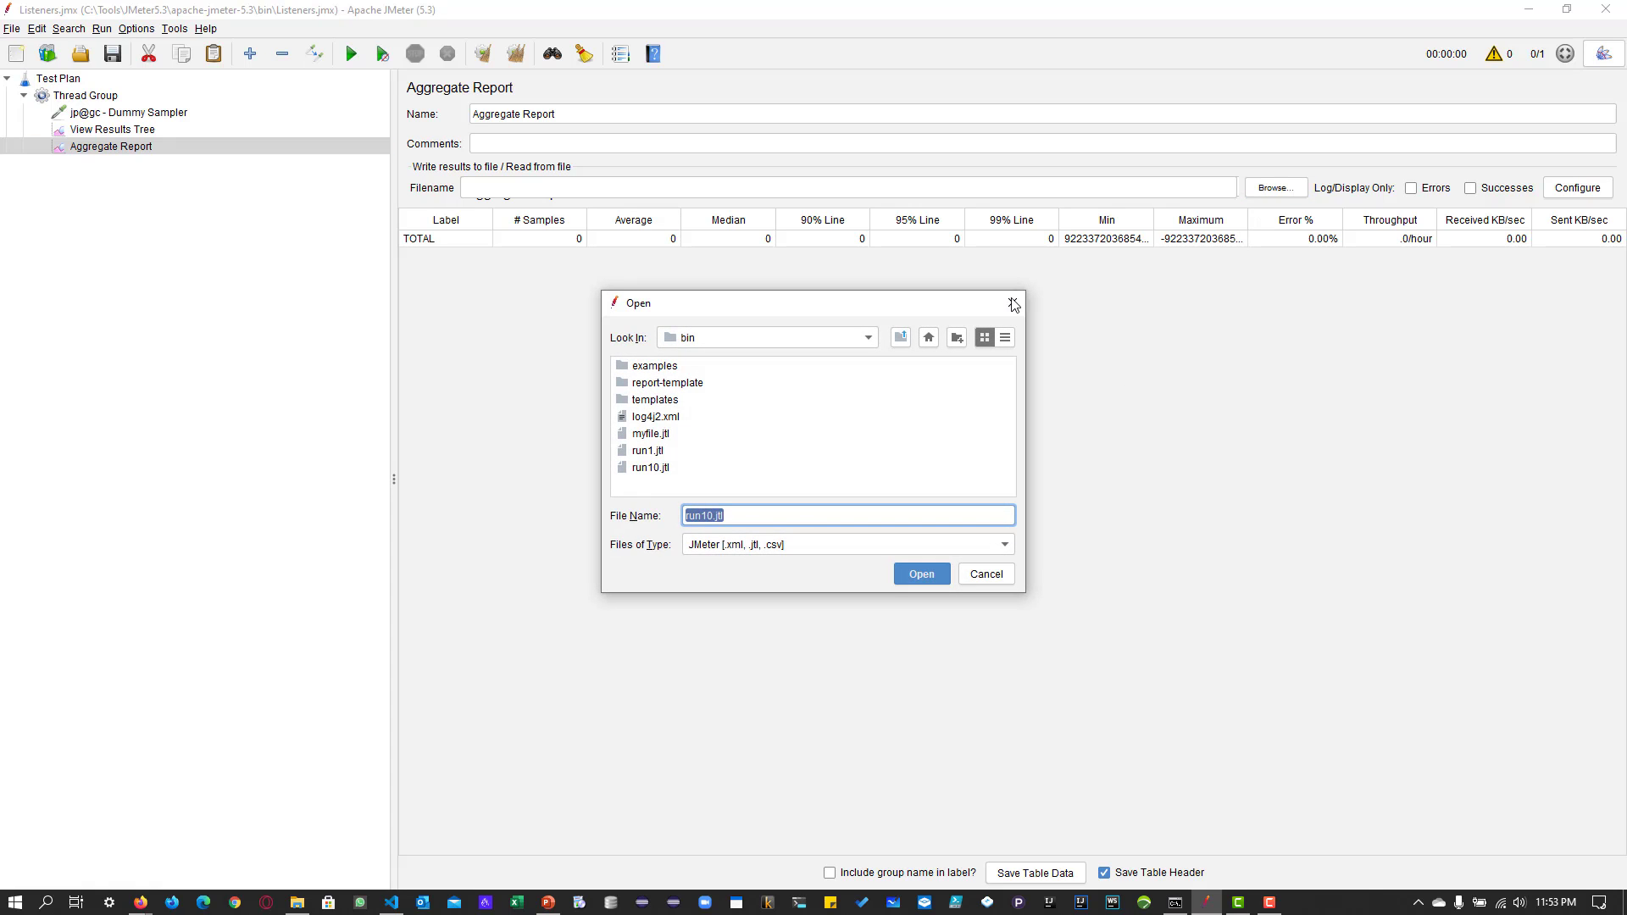
click(650, 467)
click(921, 574)
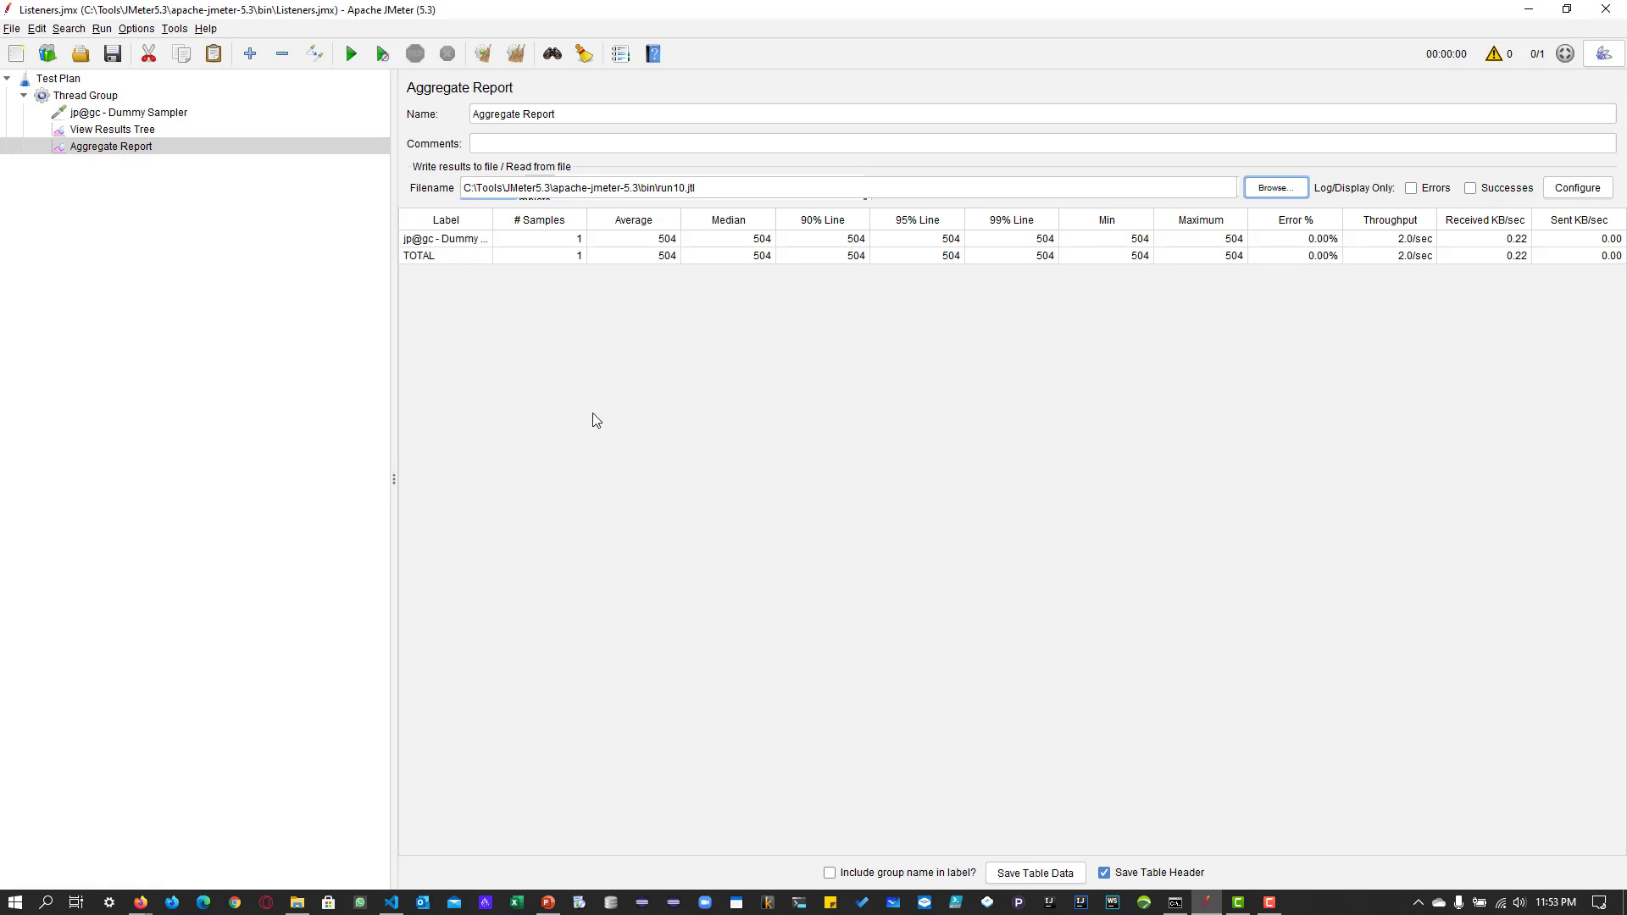
click(559, 239)
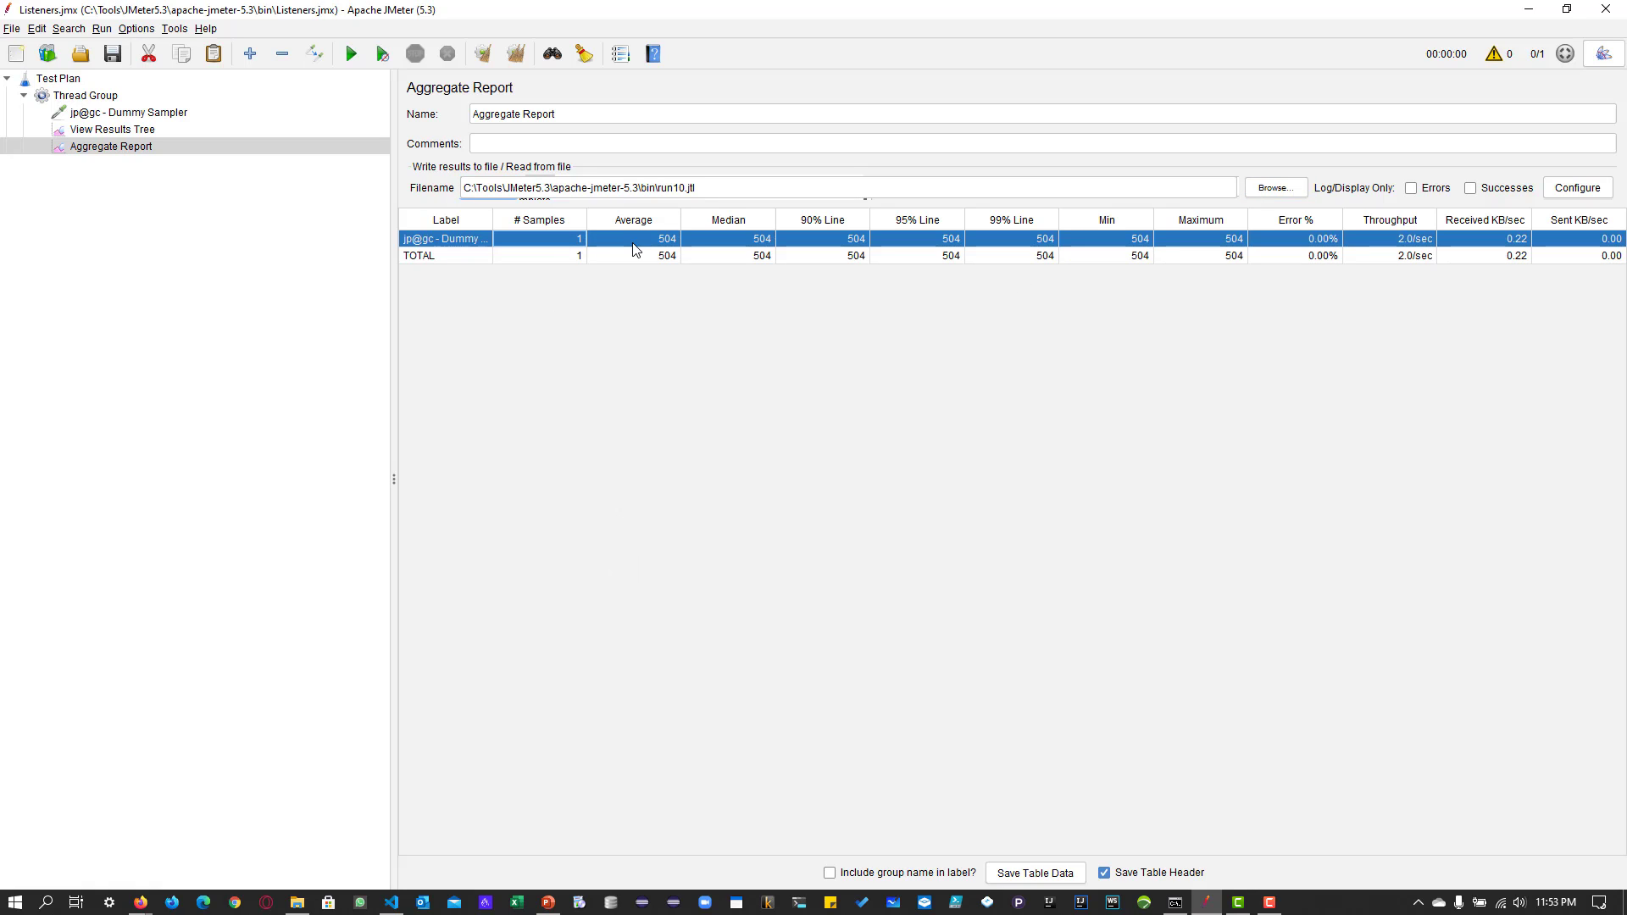
click(633, 243)
click(1574, 194)
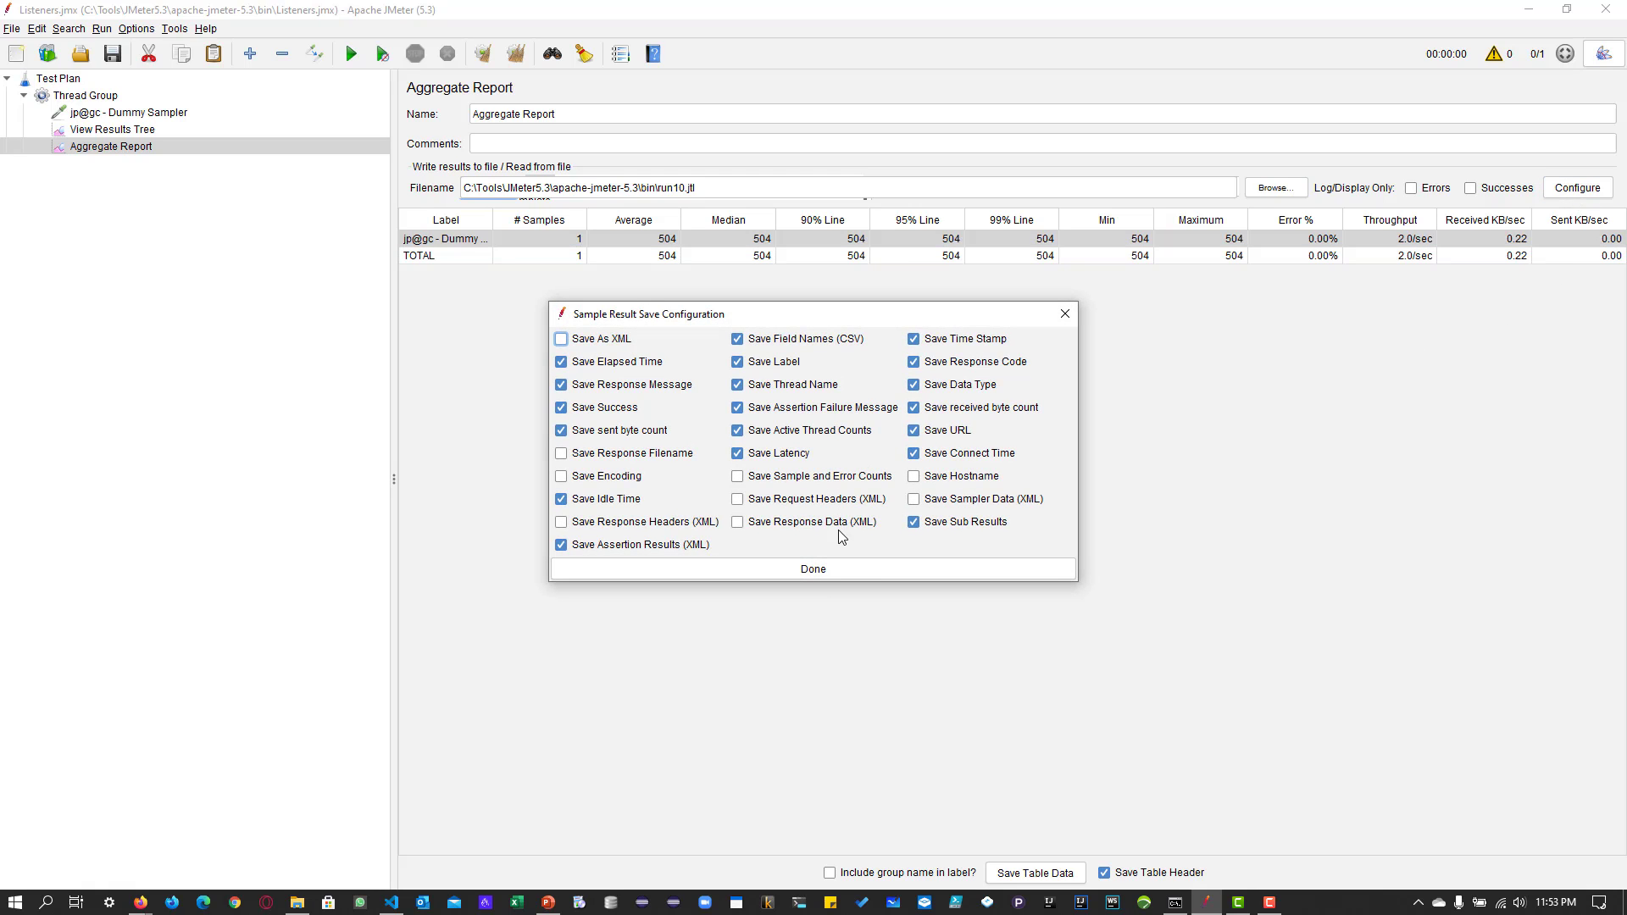
click(1064, 315)
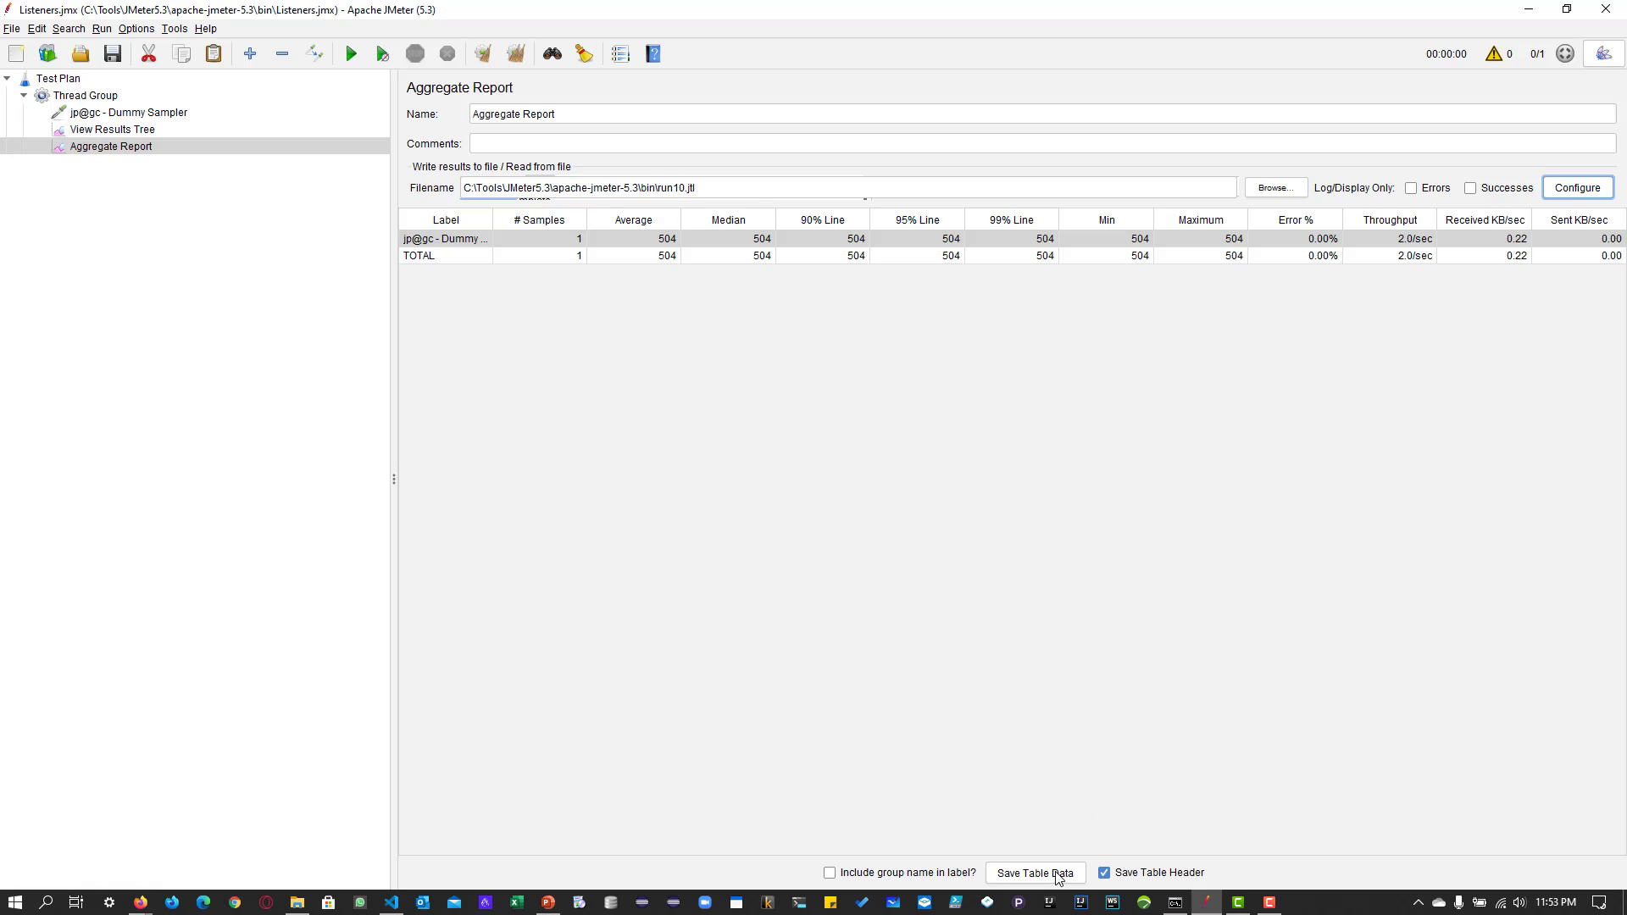
Add a Backend Listener to the Thread Group and set its implementation to org.apache.jmeter.visualizers.backend.influxdb.InfluxdbBackendListenerClient.
right_click(102, 98)
mouse_move(121, 106)
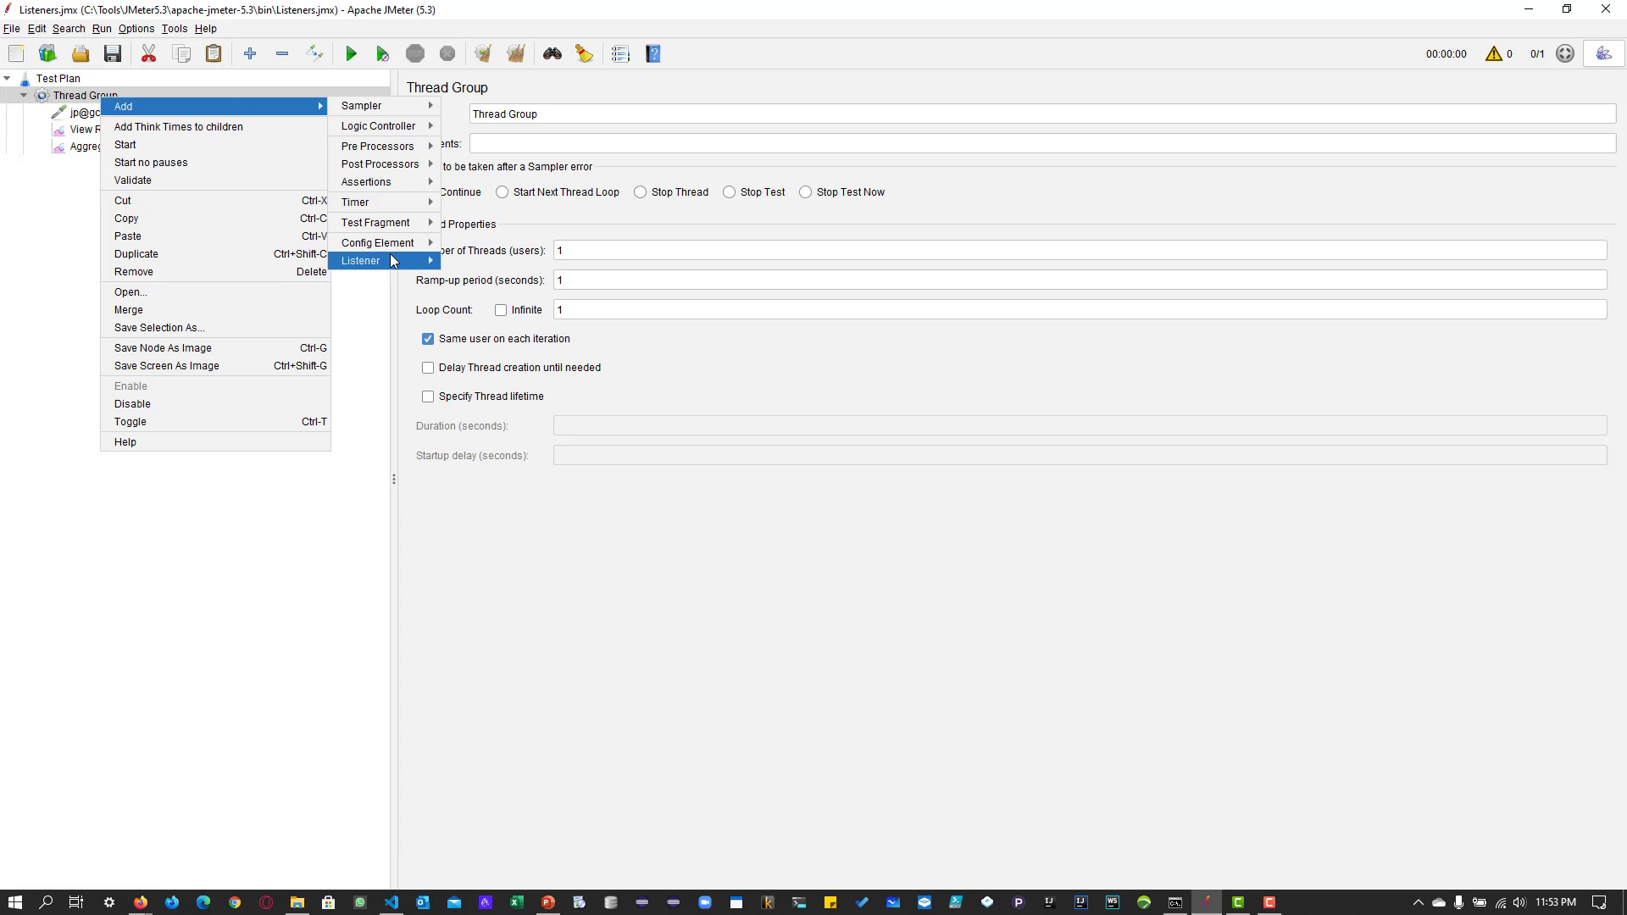
mouse_move(390, 256)
click(542, 313)
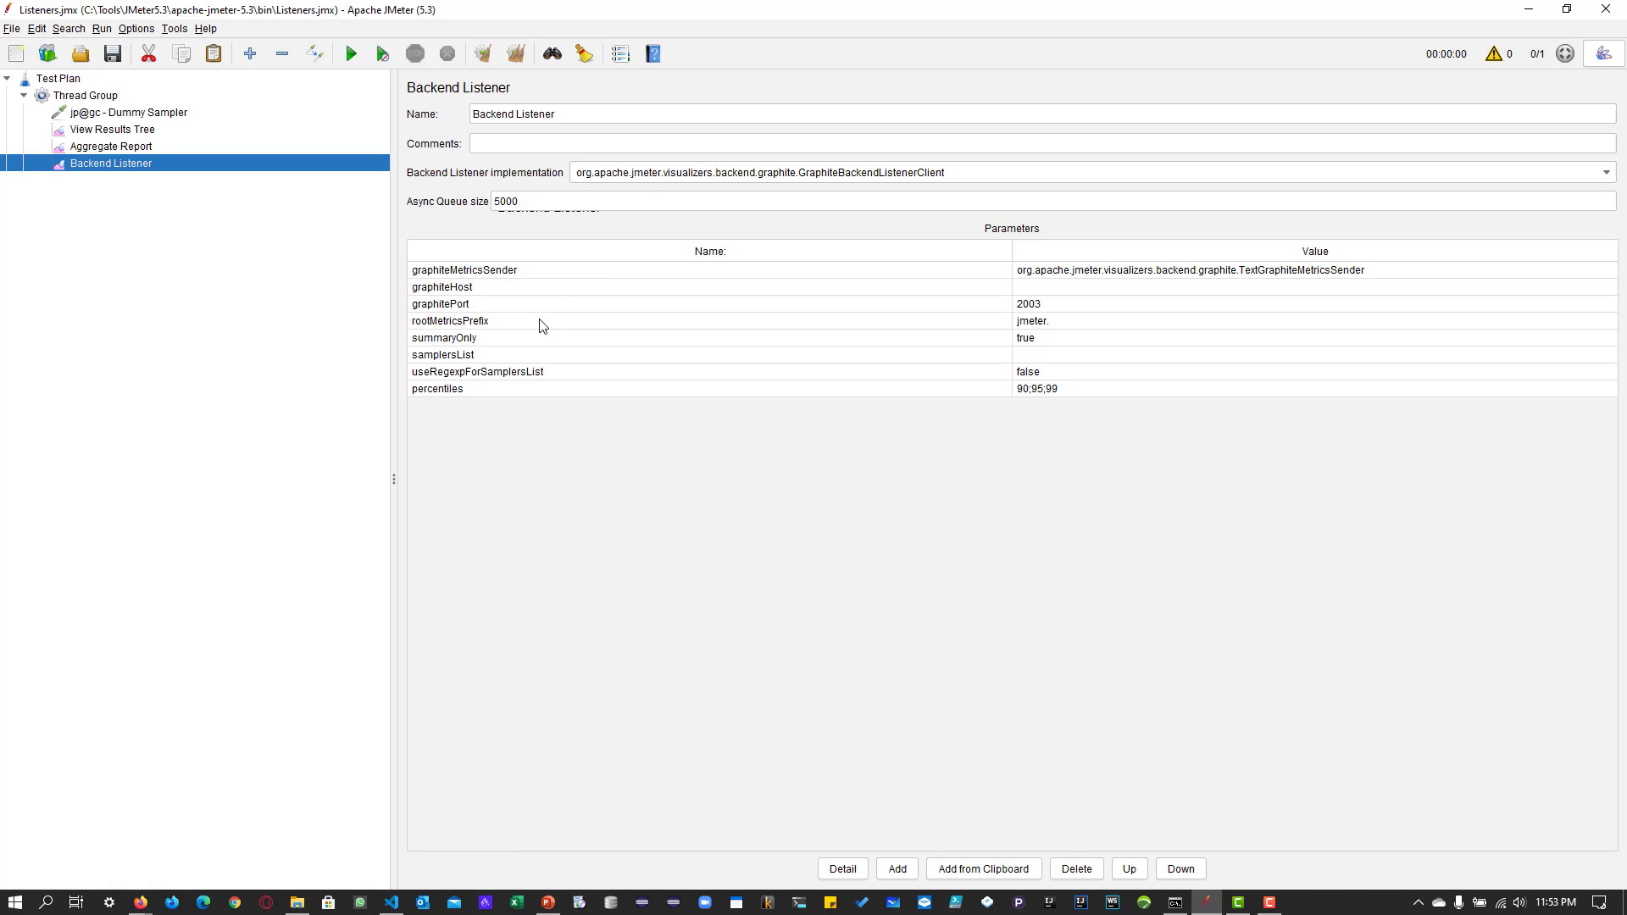
click(650, 184)
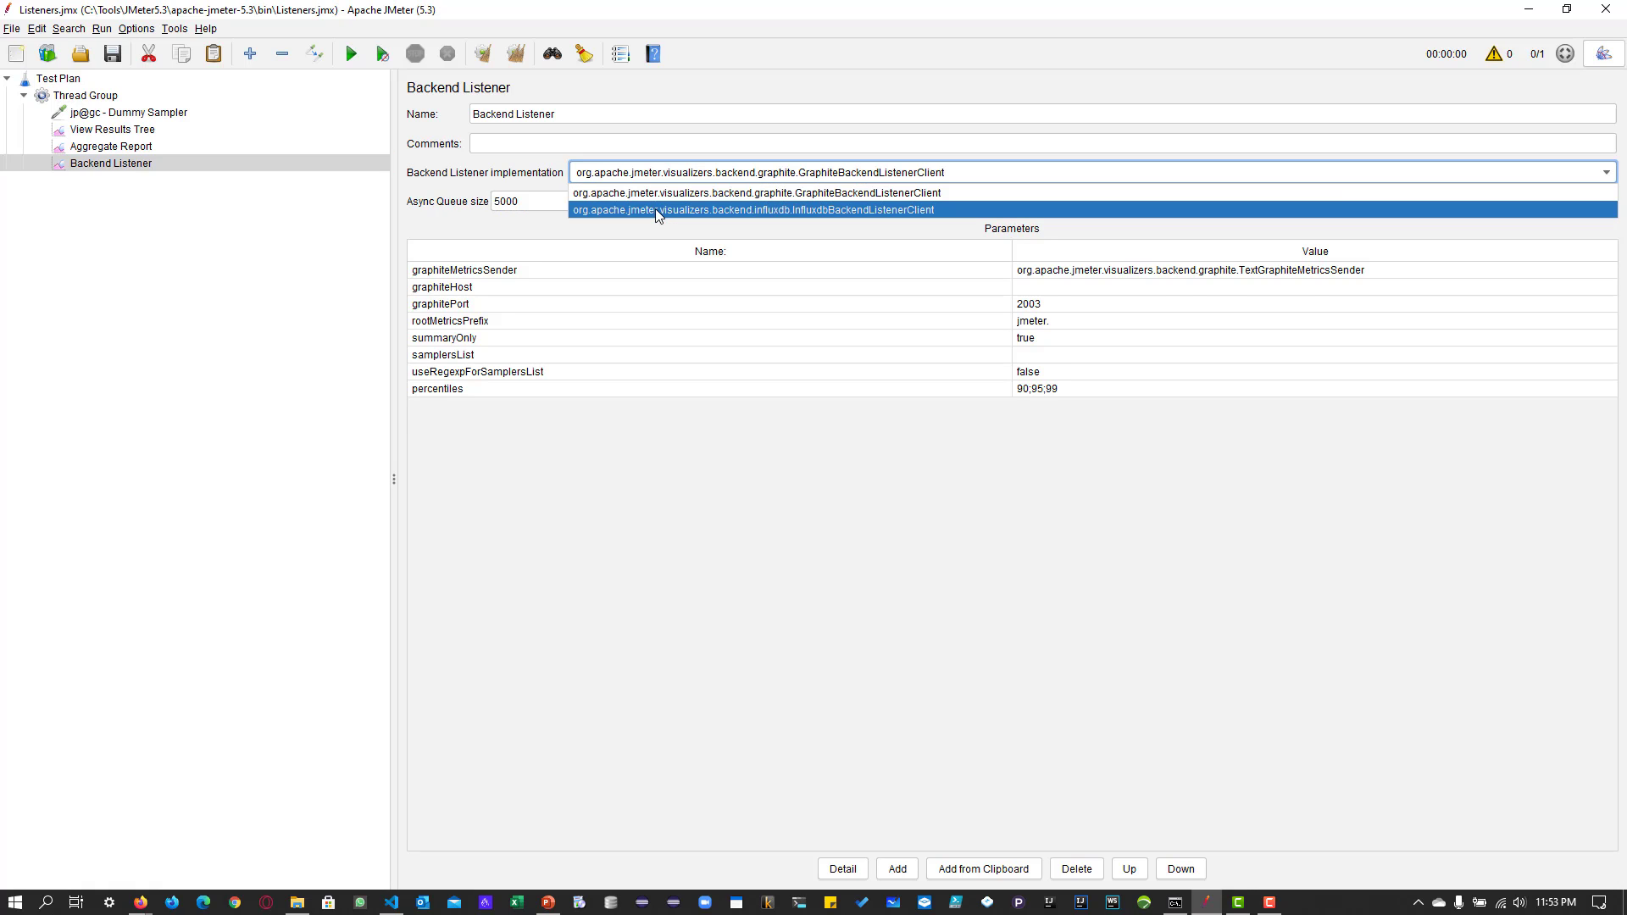
click(654, 209)
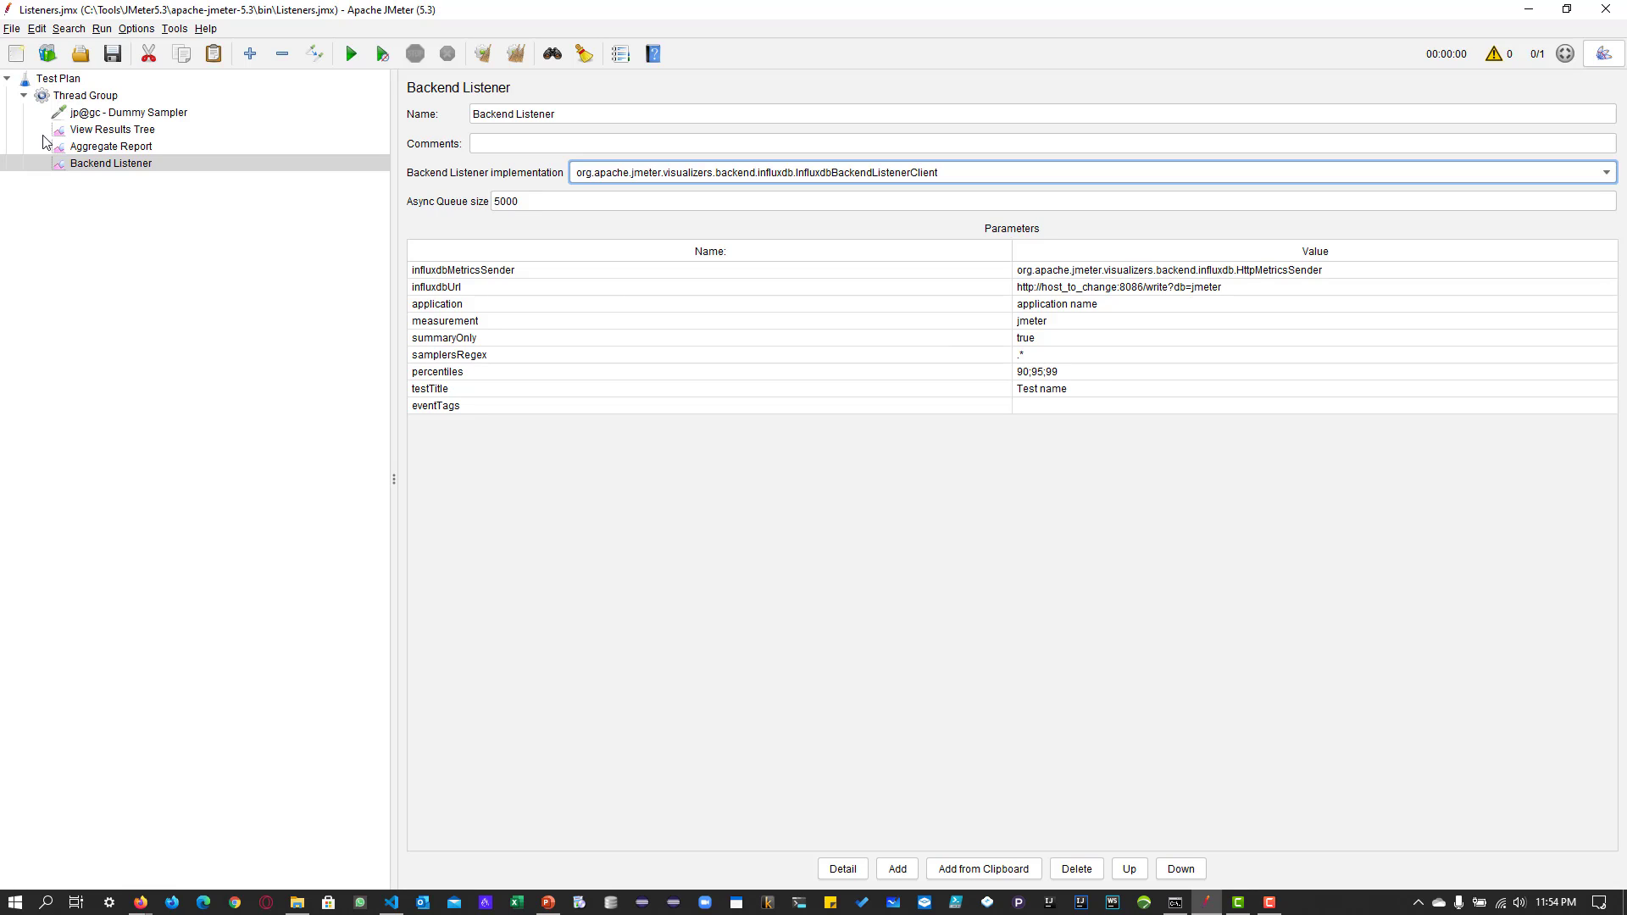
Add a Simple Data Writer listener to the Thread Group.
right_click(85, 93)
mouse_move(305, 103)
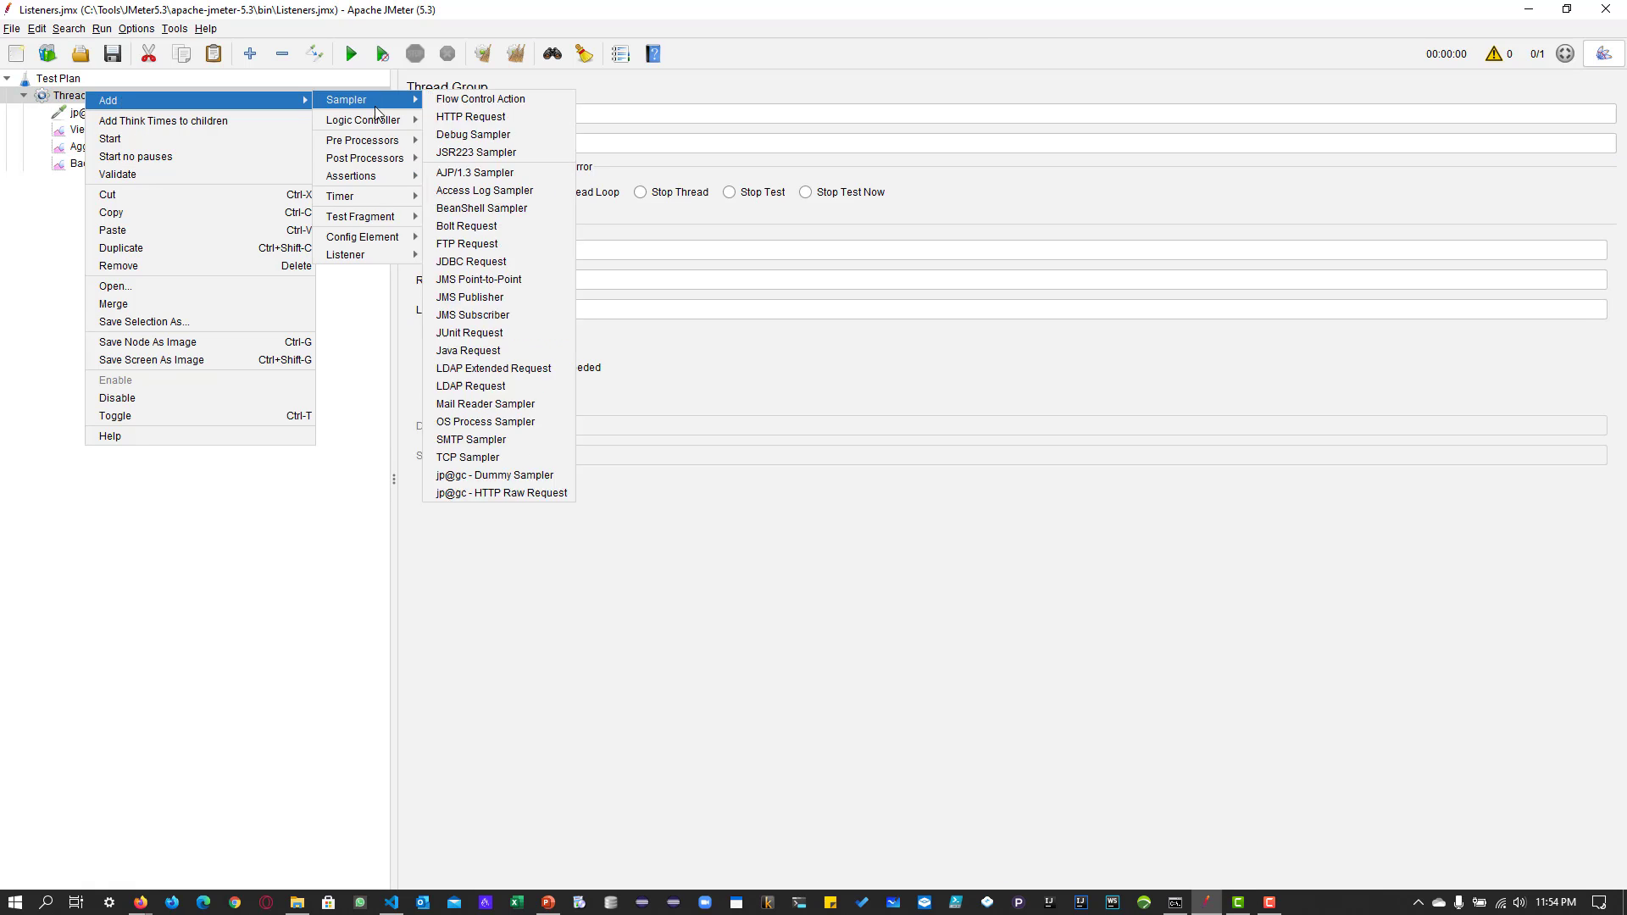
mouse_move(373, 254)
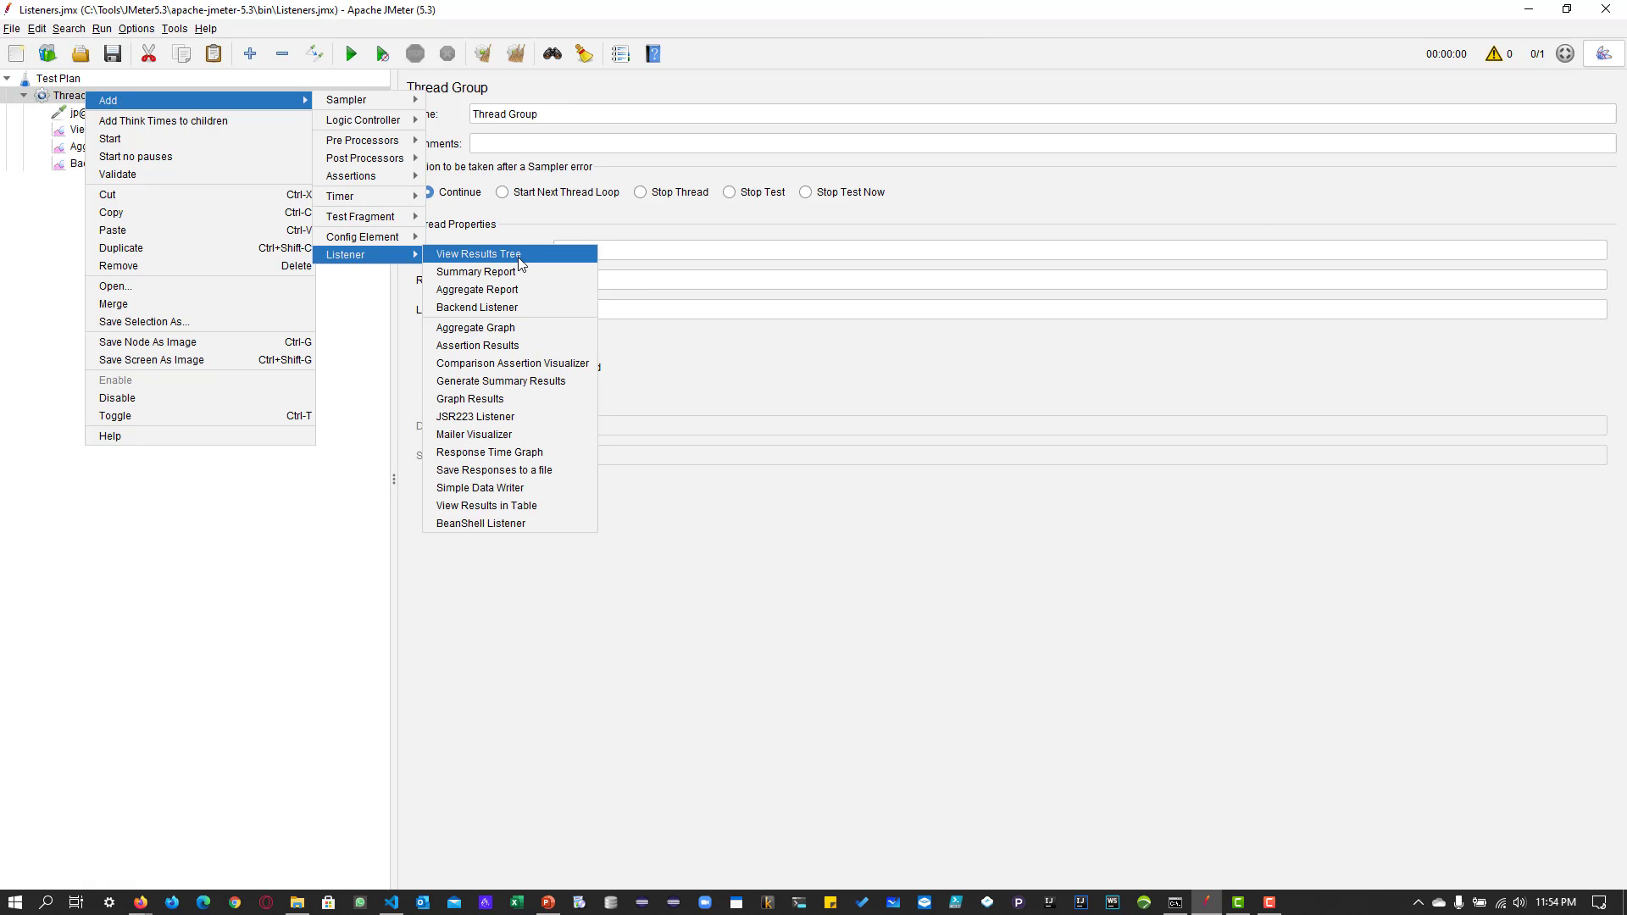
click(518, 488)
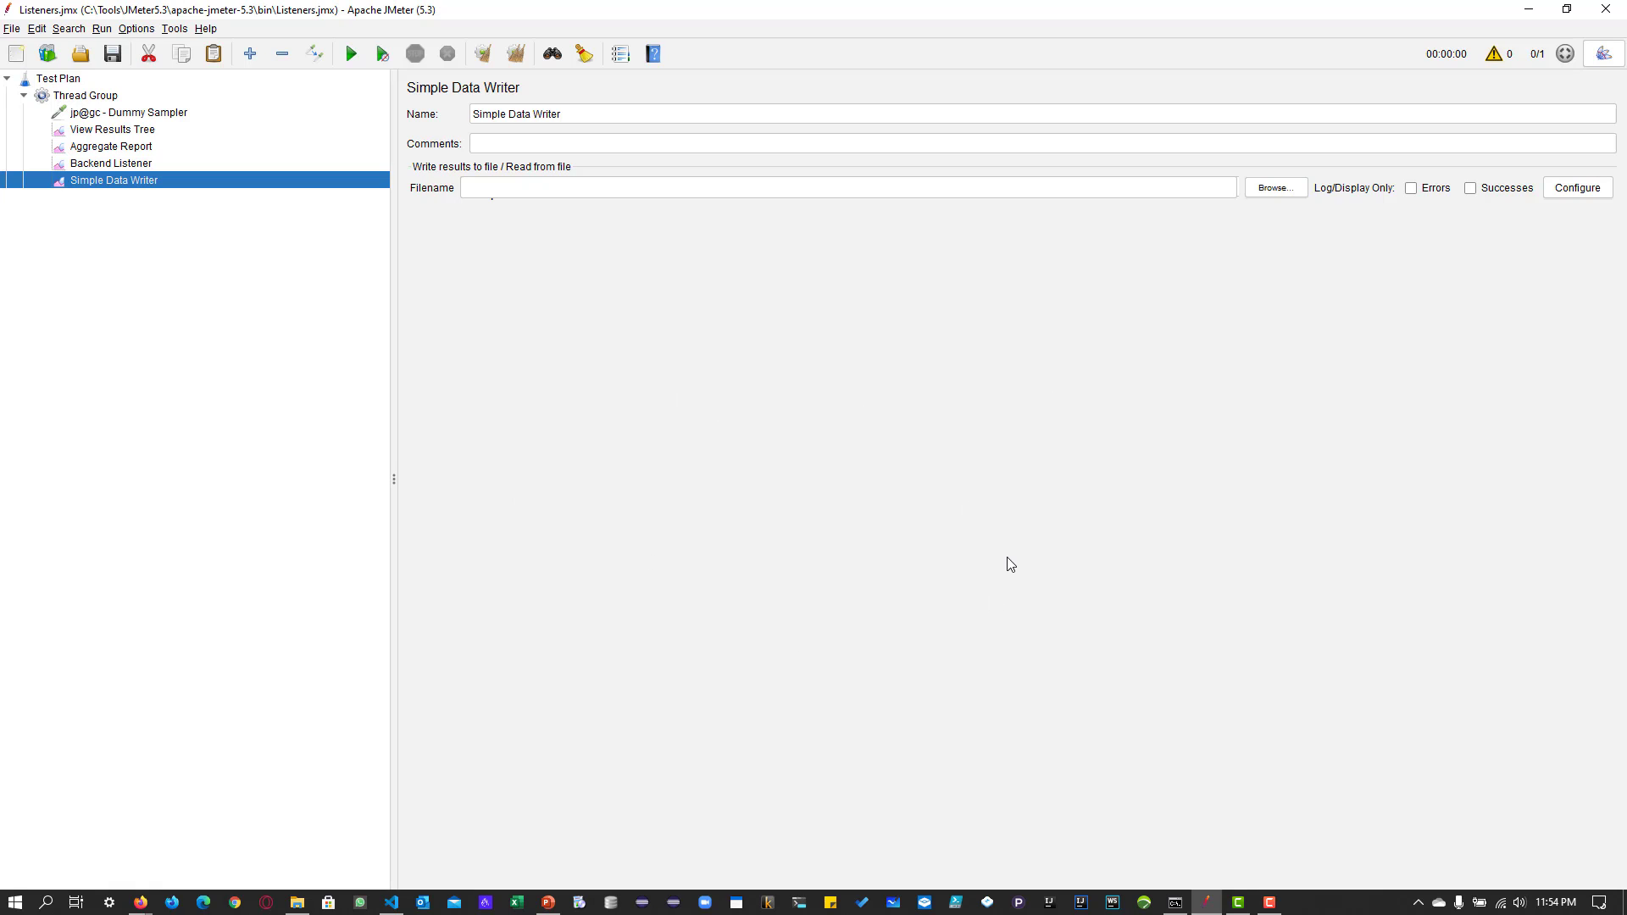
Try the Errors and Successes log filters of the Simple Data Writer and view its save configuration.
click(613, 188)
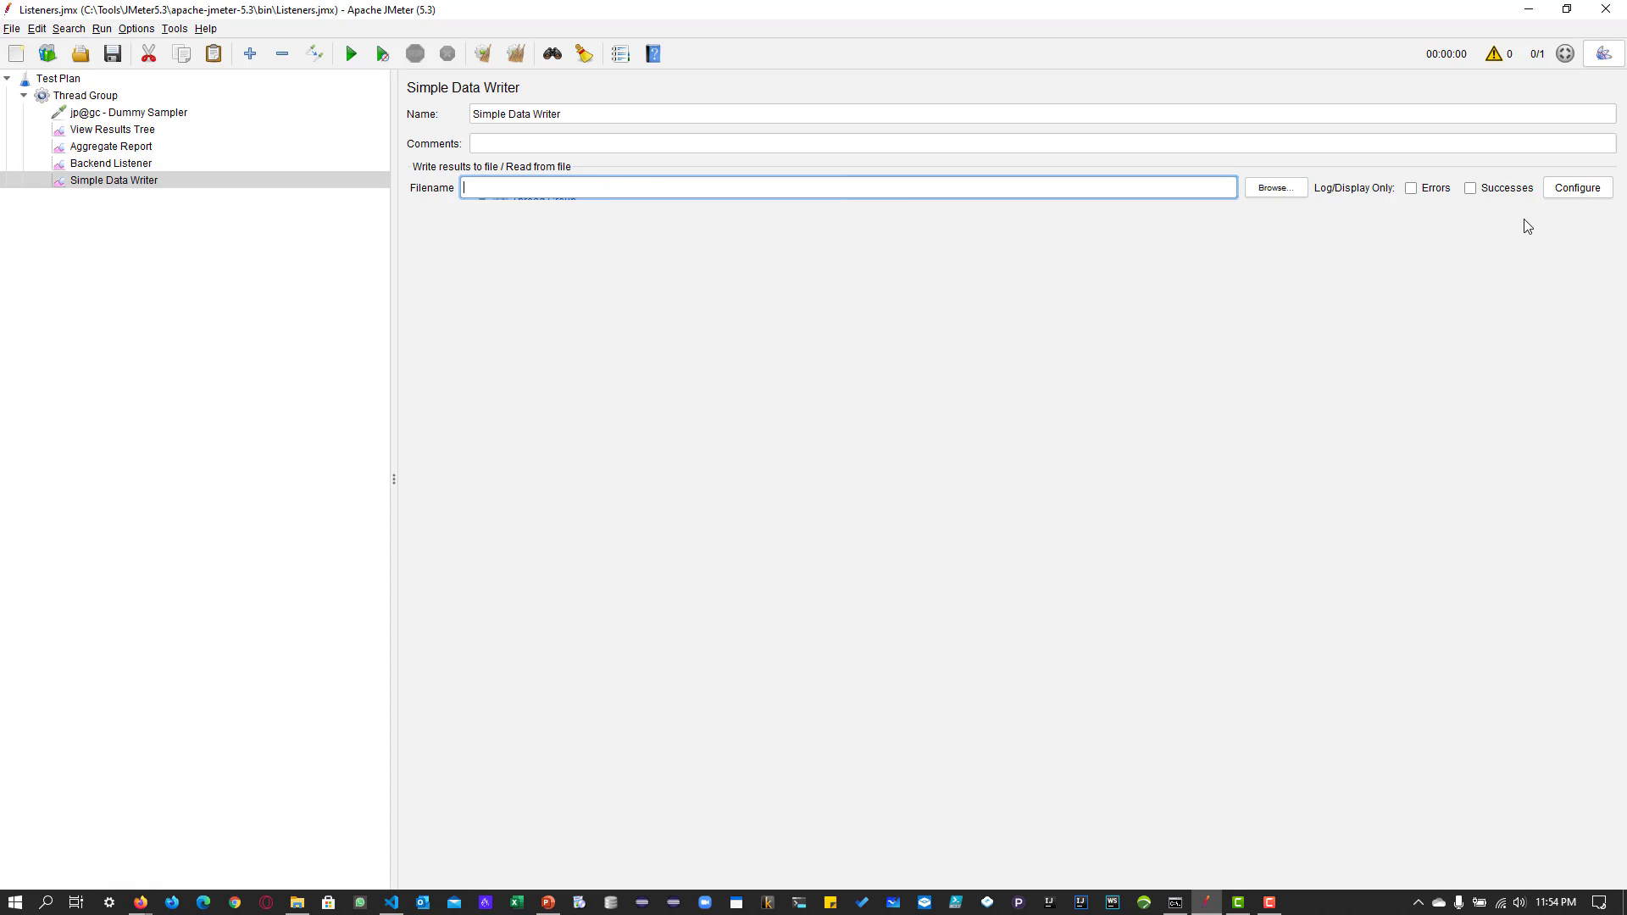
click(1428, 192)
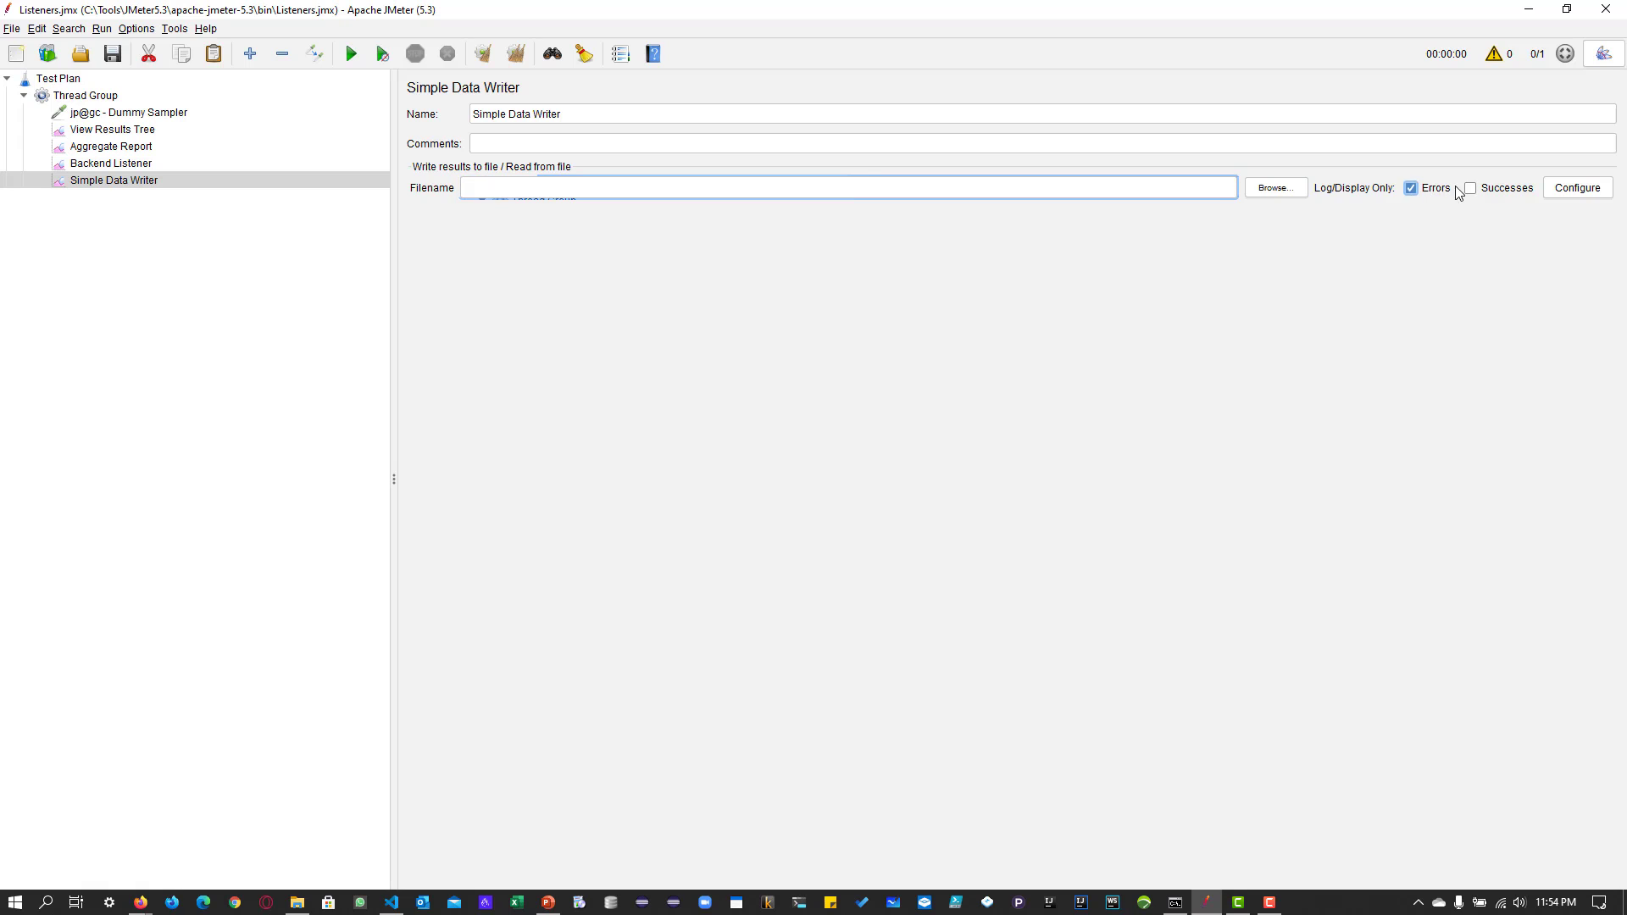
click(1516, 189)
click(1440, 189)
click(1489, 192)
click(1491, 195)
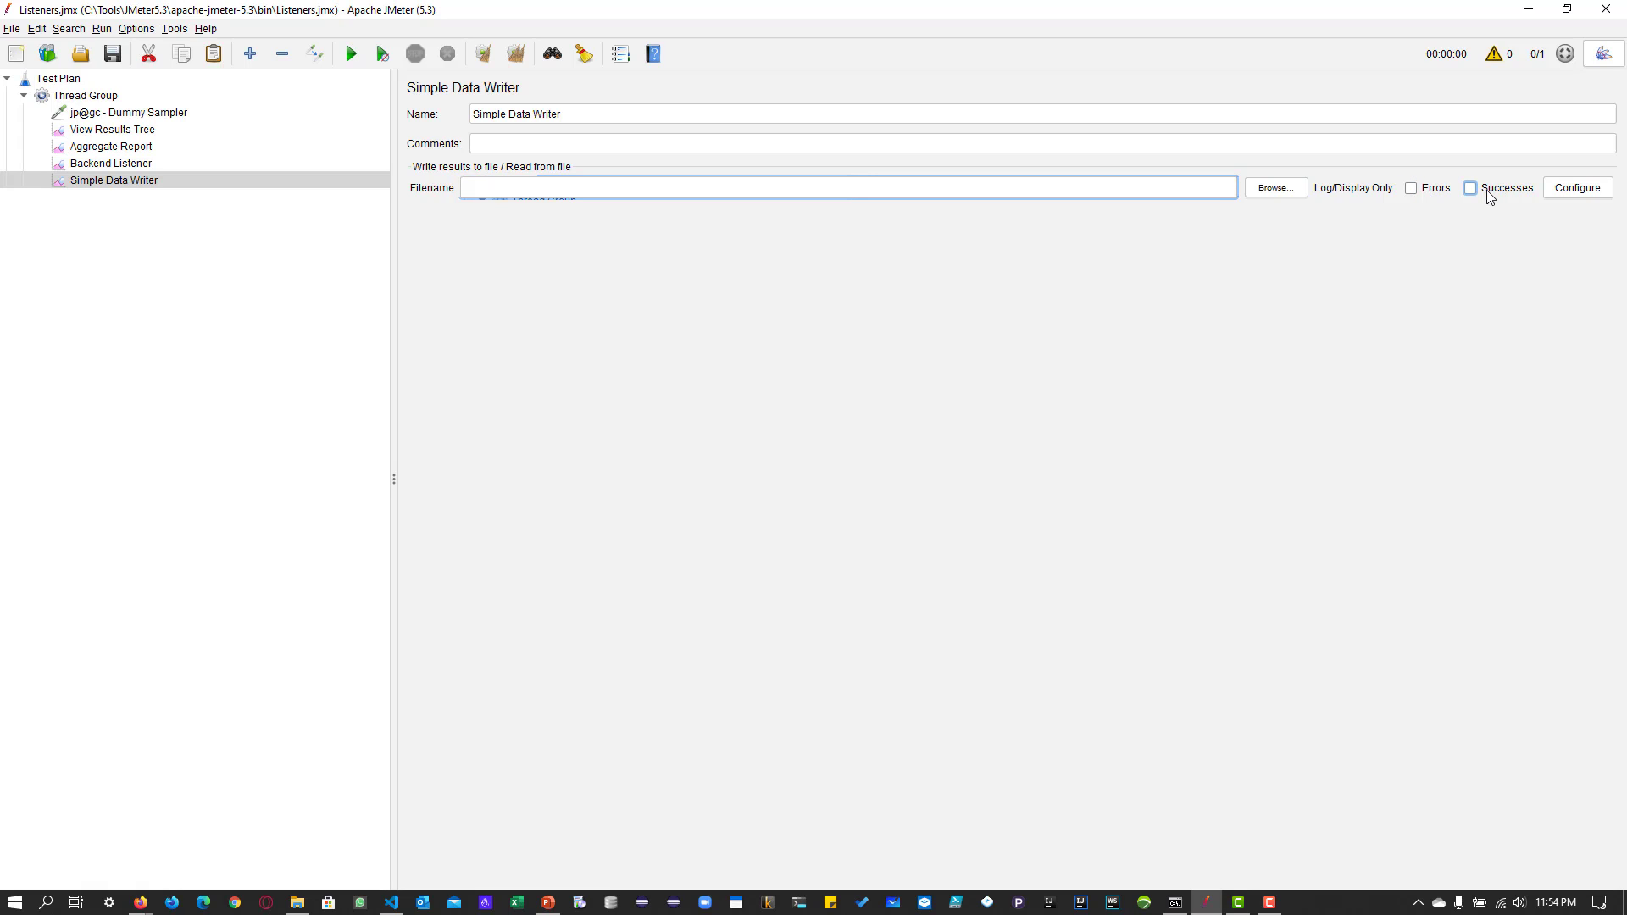
click(1568, 196)
click(971, 574)
Review the Backend Listener and View Results Tree settings in the test plan.
click(92, 166)
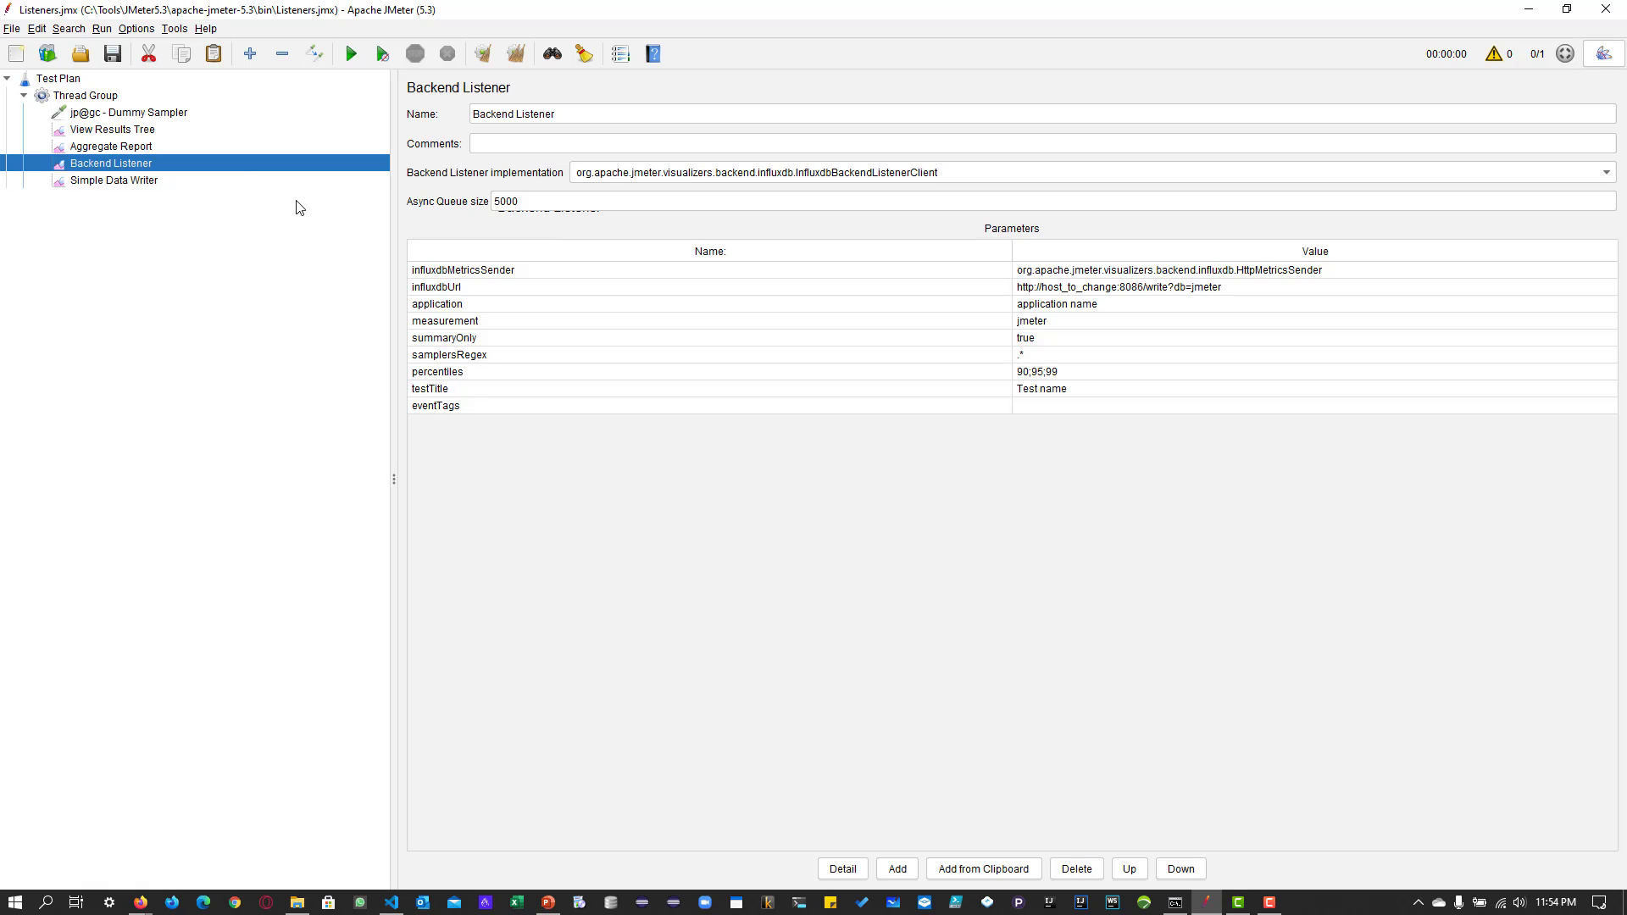
click(95, 131)
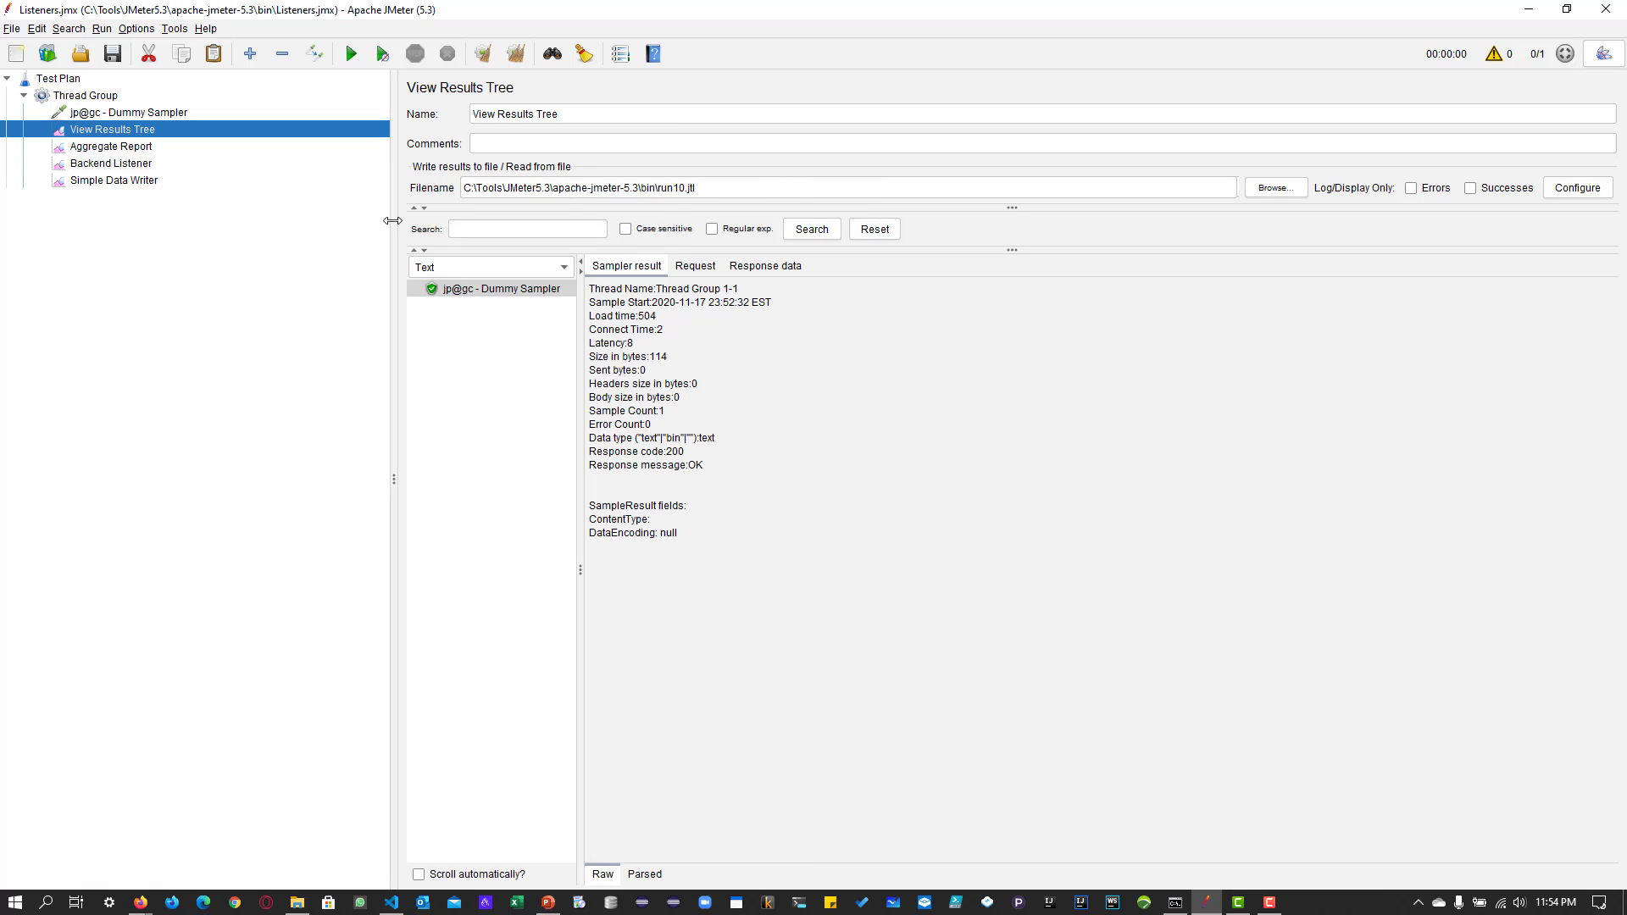
click(126, 163)
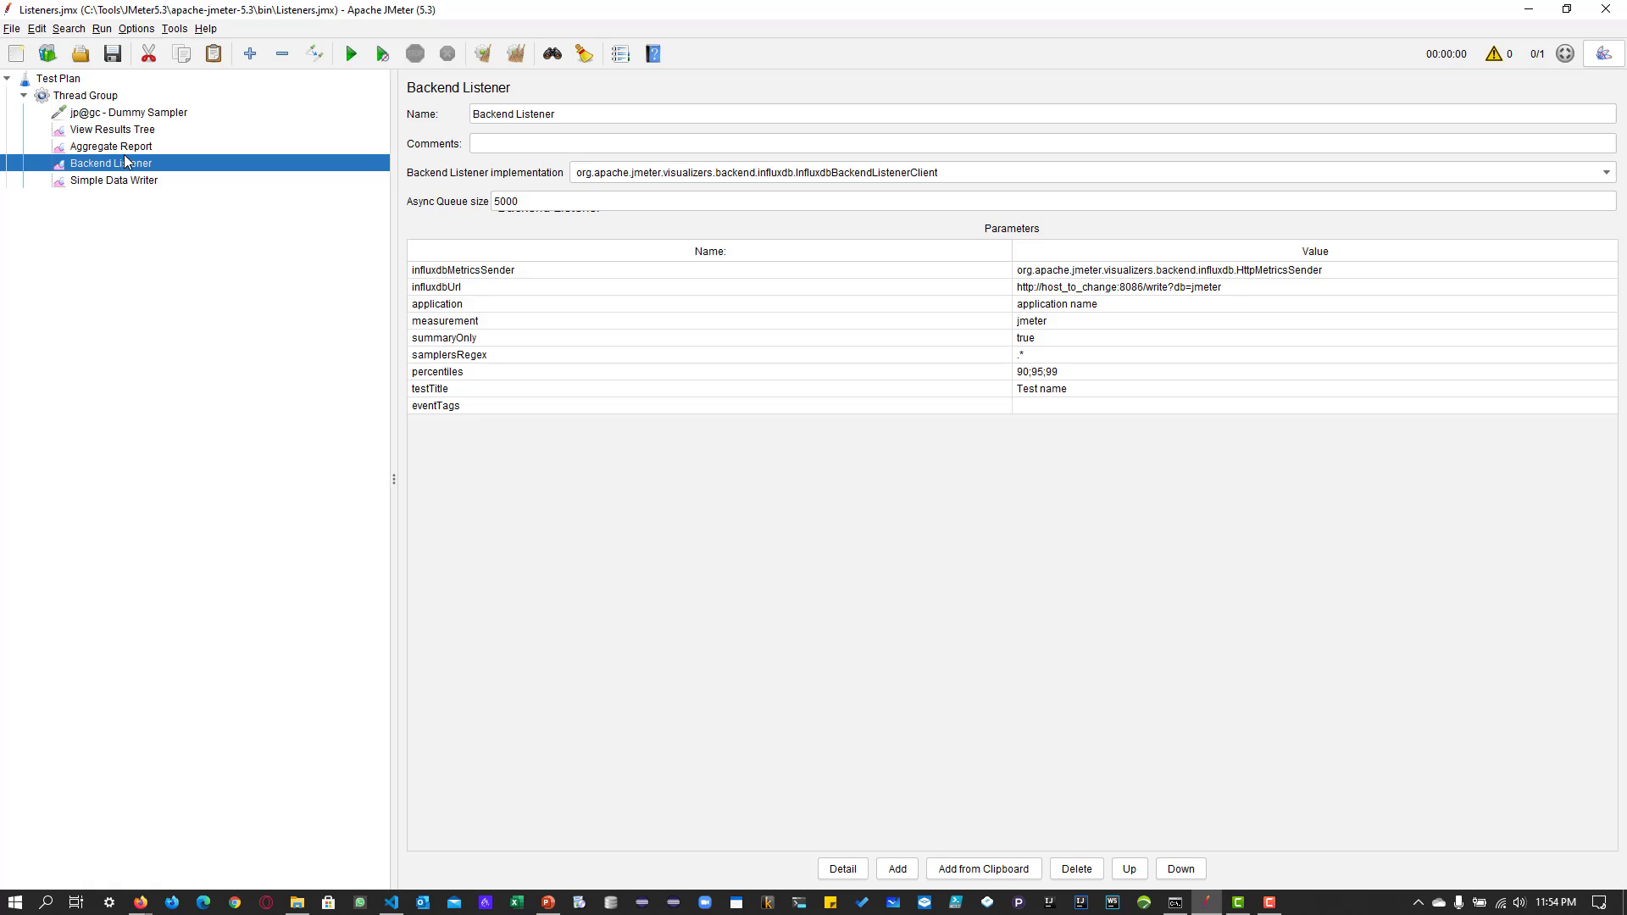